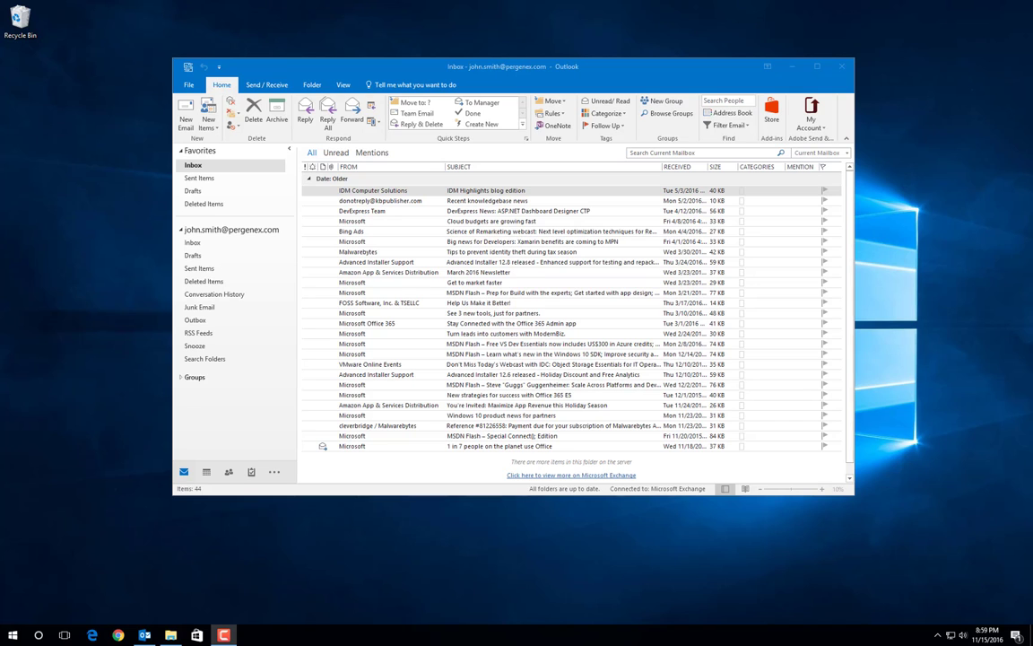
{"action": "left_click", "coordinate": [14, 635]}
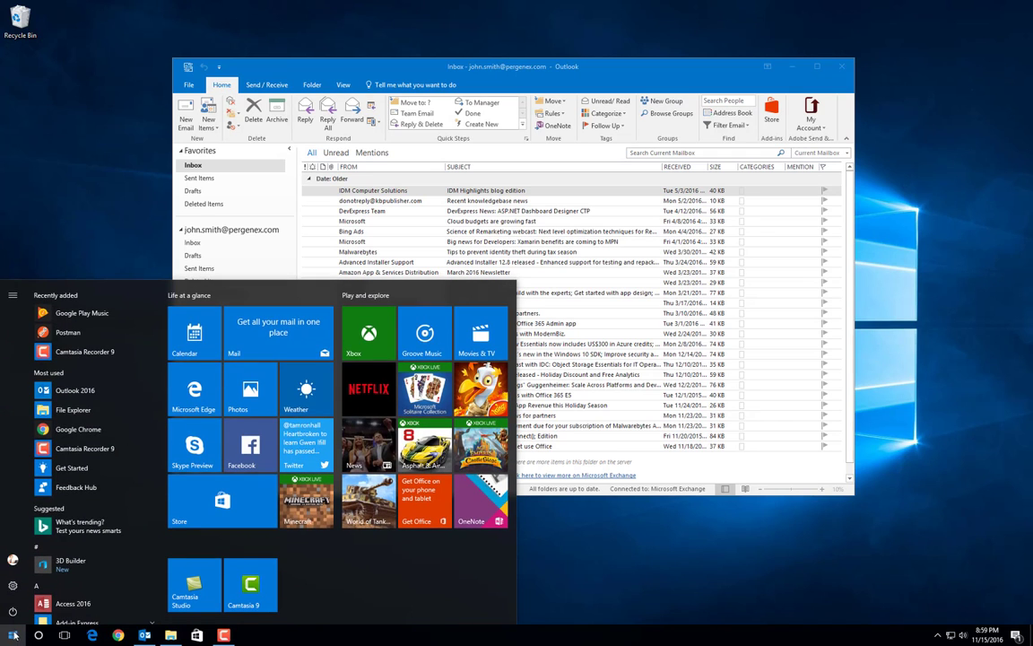
{"action": "left_click", "coordinate": [13, 559]}
{"action": "key", "text": "Escape"}
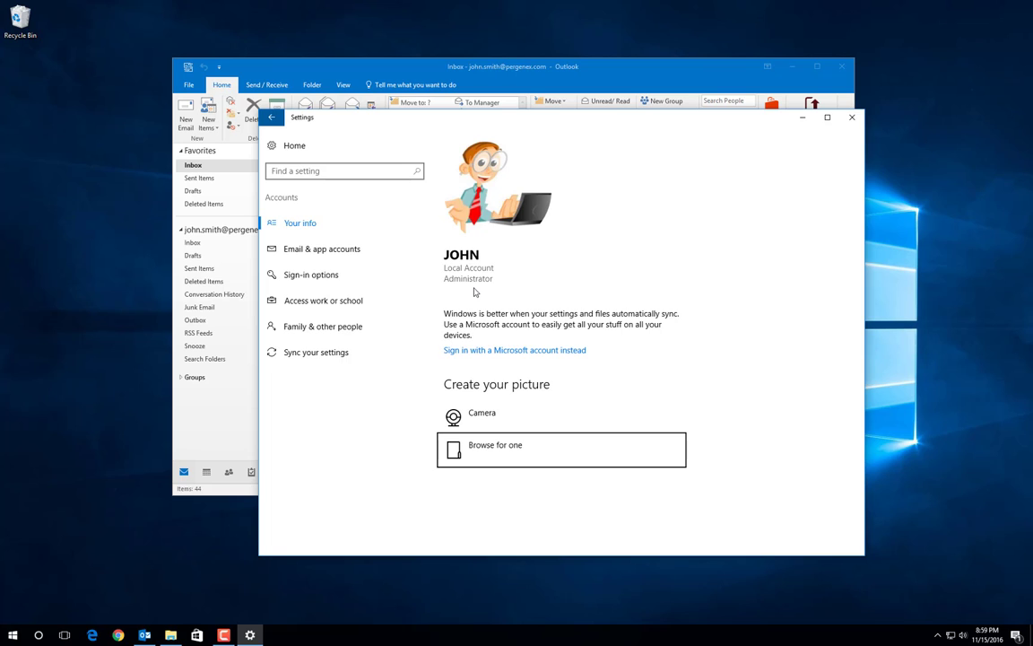
{"action": "left_click", "coordinate": [852, 117]}
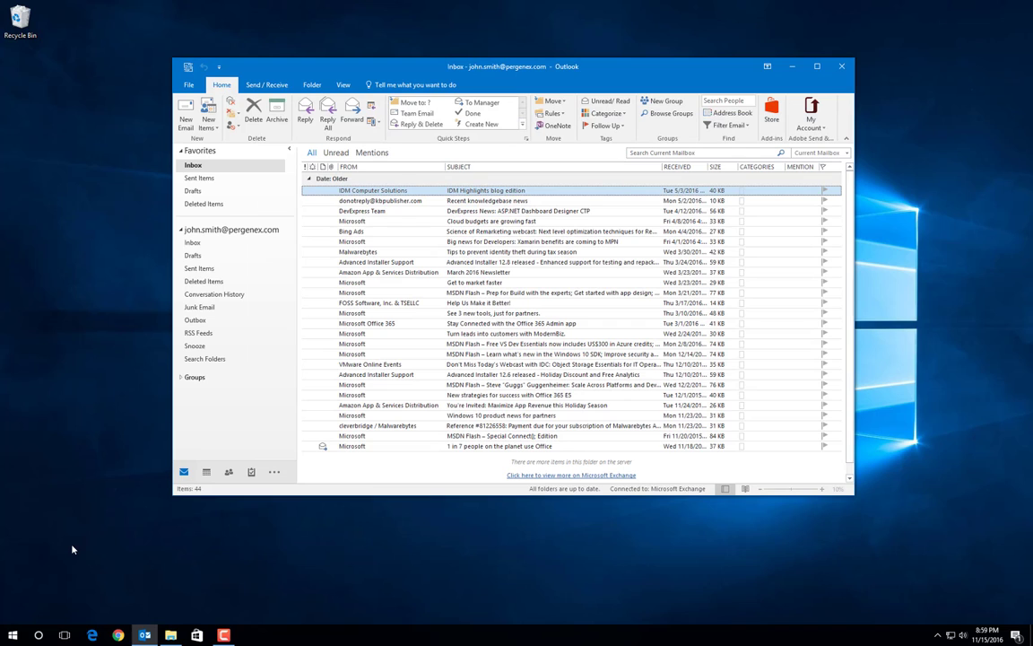
{"action": "right_click", "coordinate": [13, 638]}
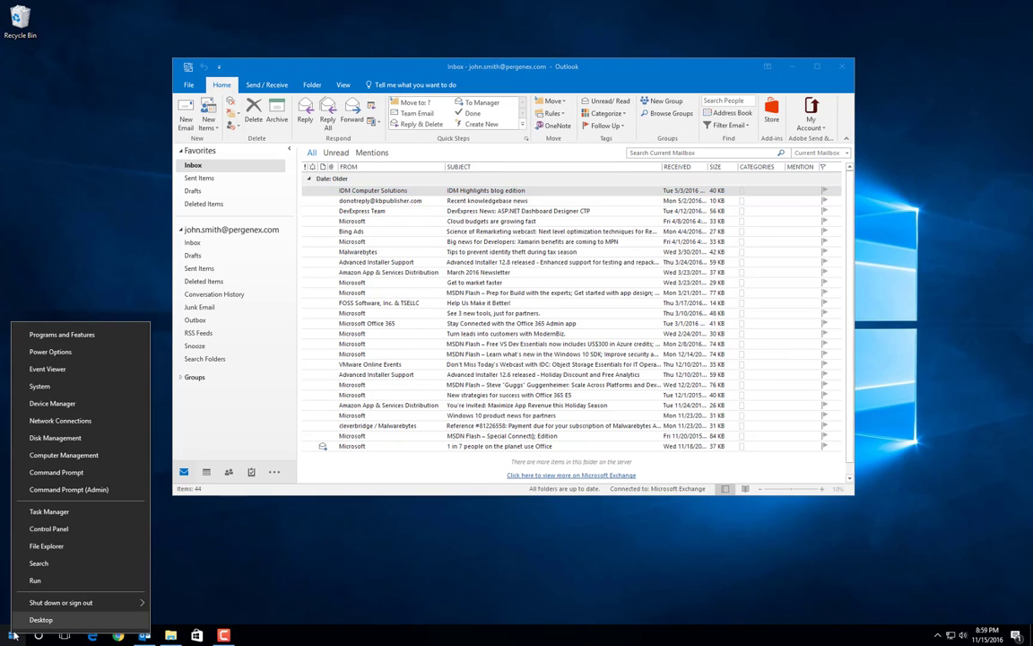
{"action": "left_click", "coordinate": [42, 388]}
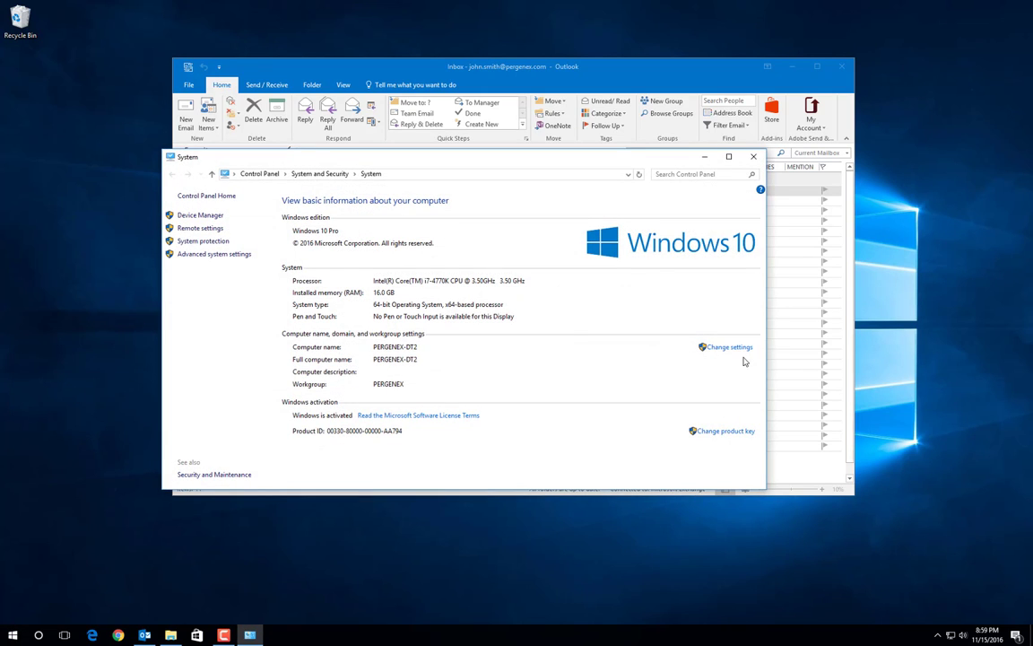
{"action": "left_click", "coordinate": [727, 352]}
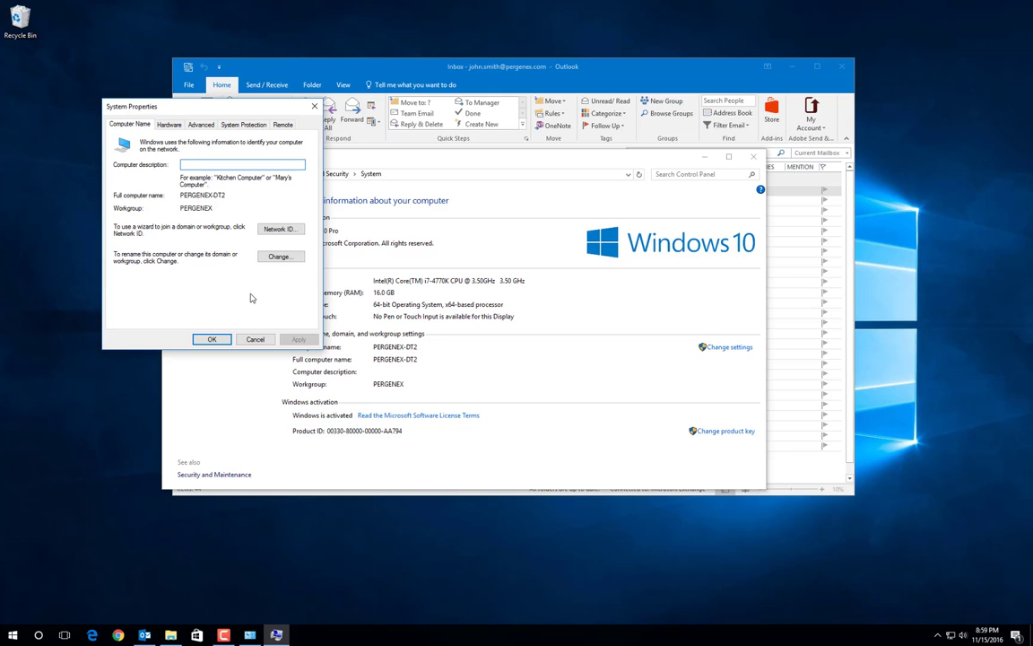
{"action": "left_click", "coordinate": [255, 339]}
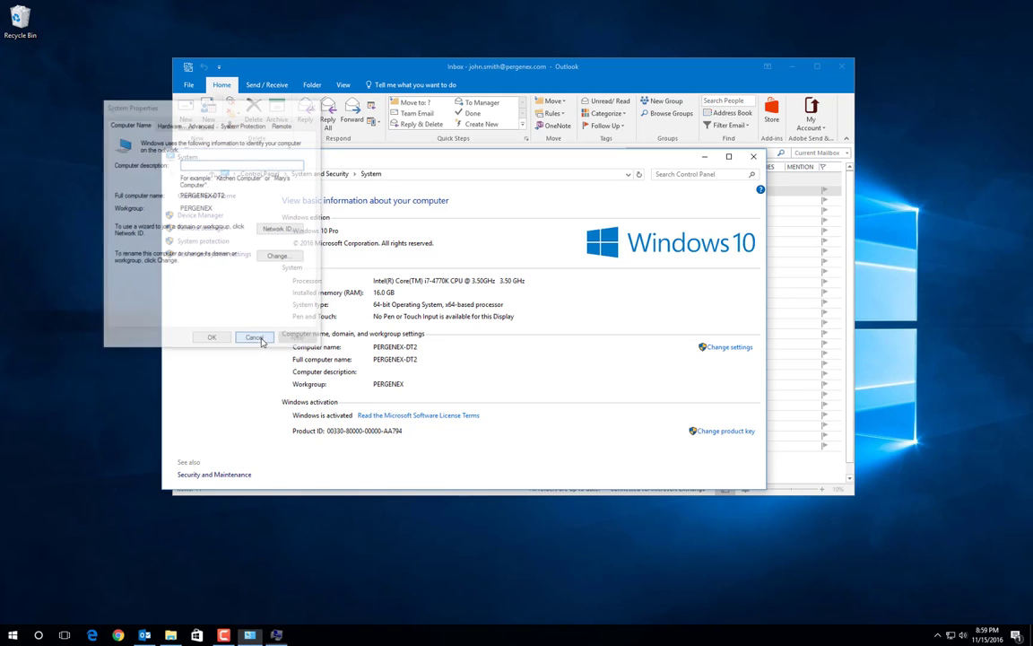
{"action": "left_click", "coordinate": [753, 157]}
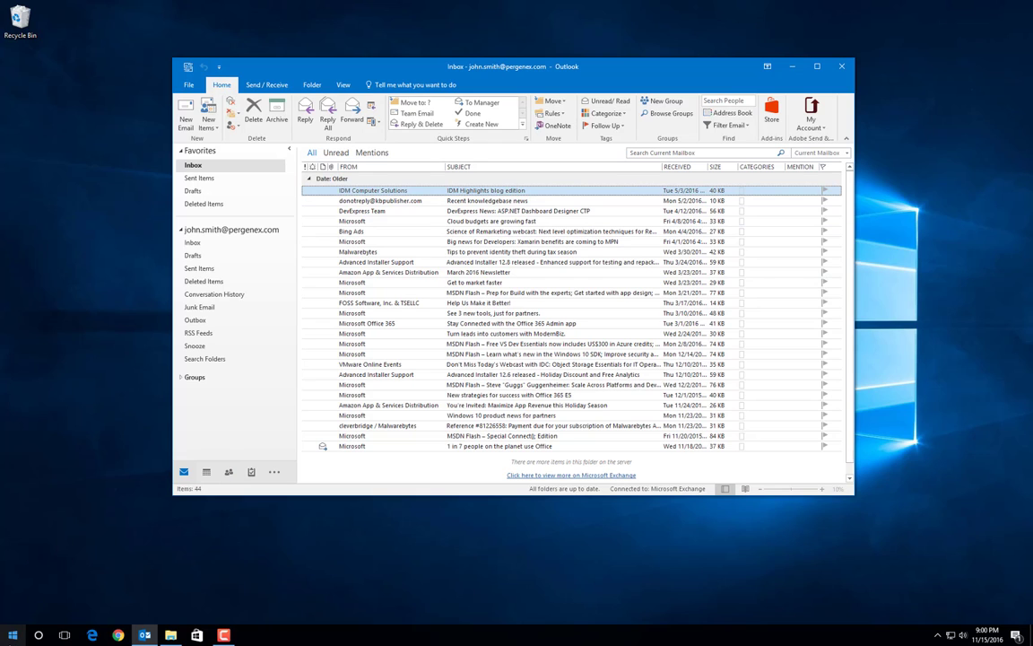
Step: Review the User Account Control slider under Control Panel's System and Security, then cancel without changes
{"action": "right_click", "coordinate": [13, 639]}
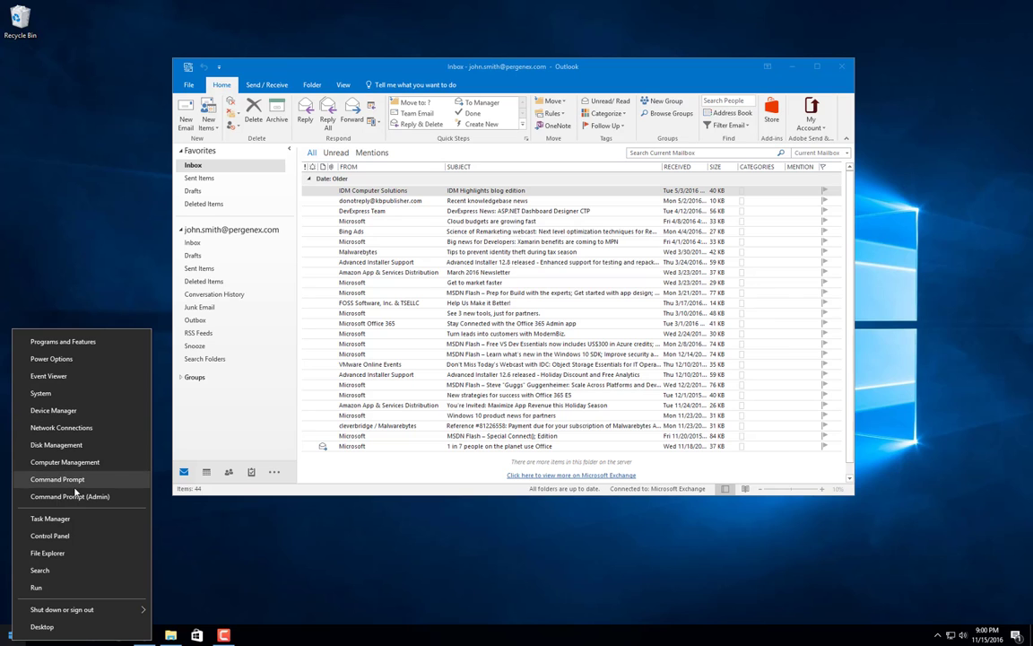
{"action": "left_click", "coordinate": [66, 535]}
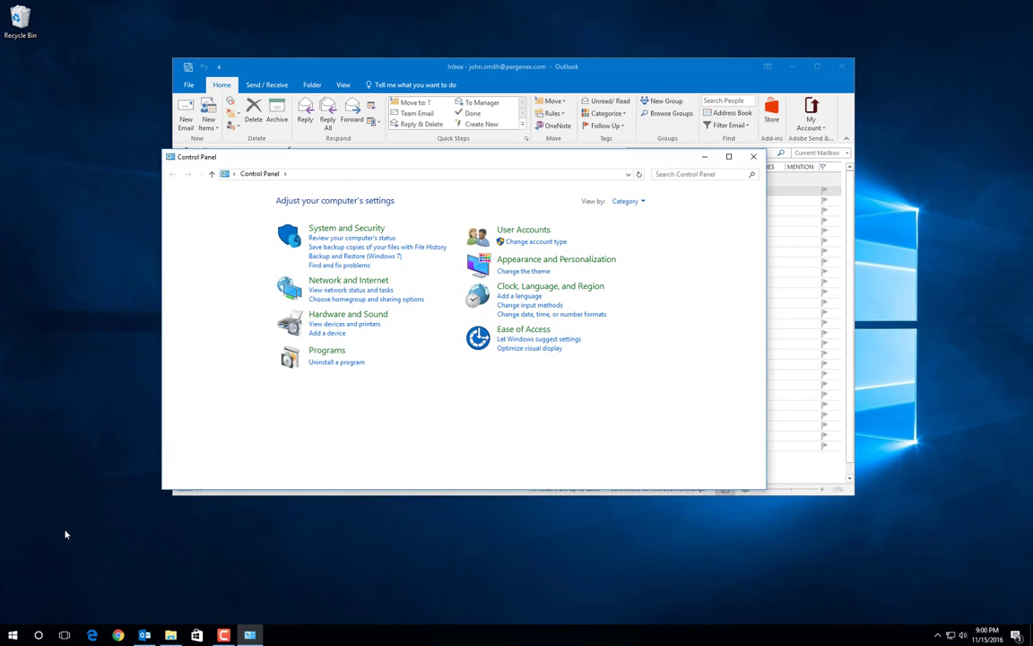
{"action": "left_click", "coordinate": [346, 228]}
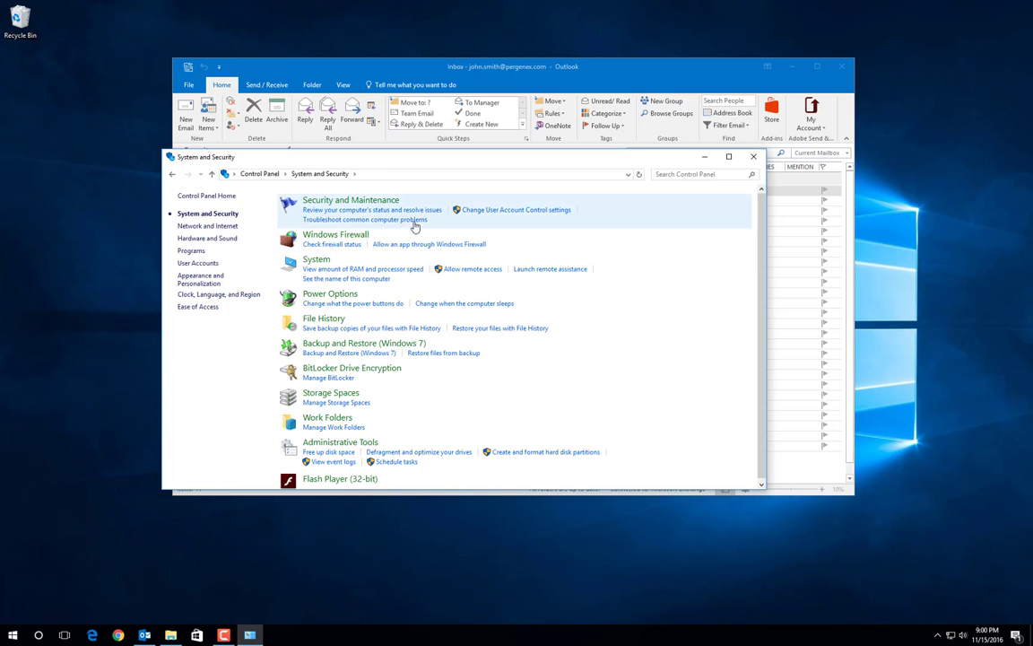
{"action": "left_click", "coordinate": [531, 212]}
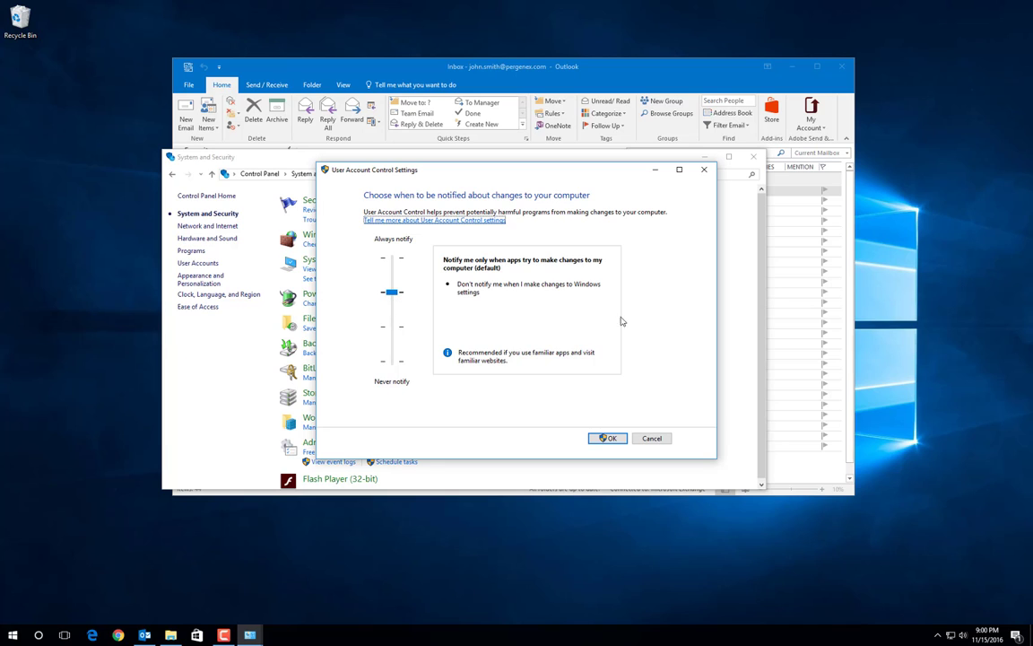
{"action": "left_click", "coordinate": [652, 439]}
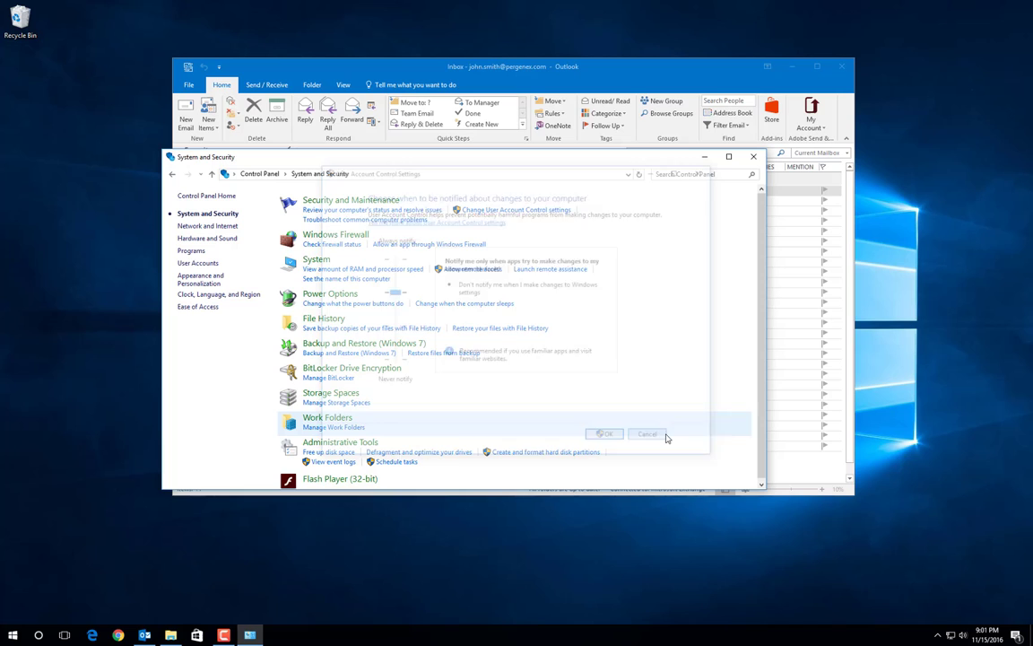
Step: Close the Control Panel window to bring the 44-message Outlook inbox back
{"action": "left_click", "coordinate": [755, 157]}
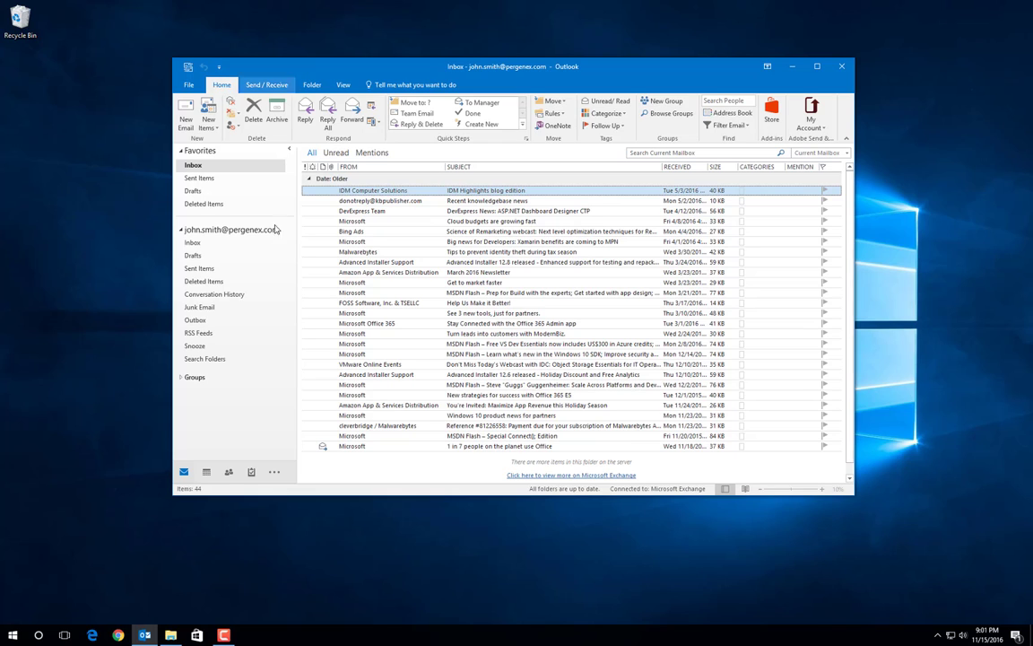
{"action": "right_click", "coordinate": [12, 642]}
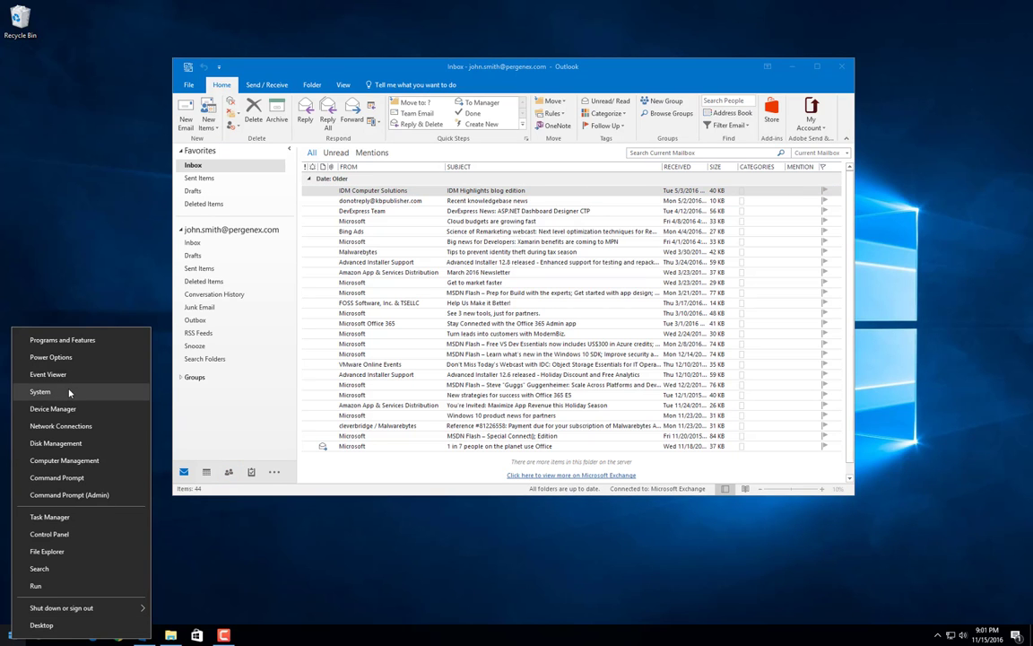
{"action": "left_click", "coordinate": [40, 392]}
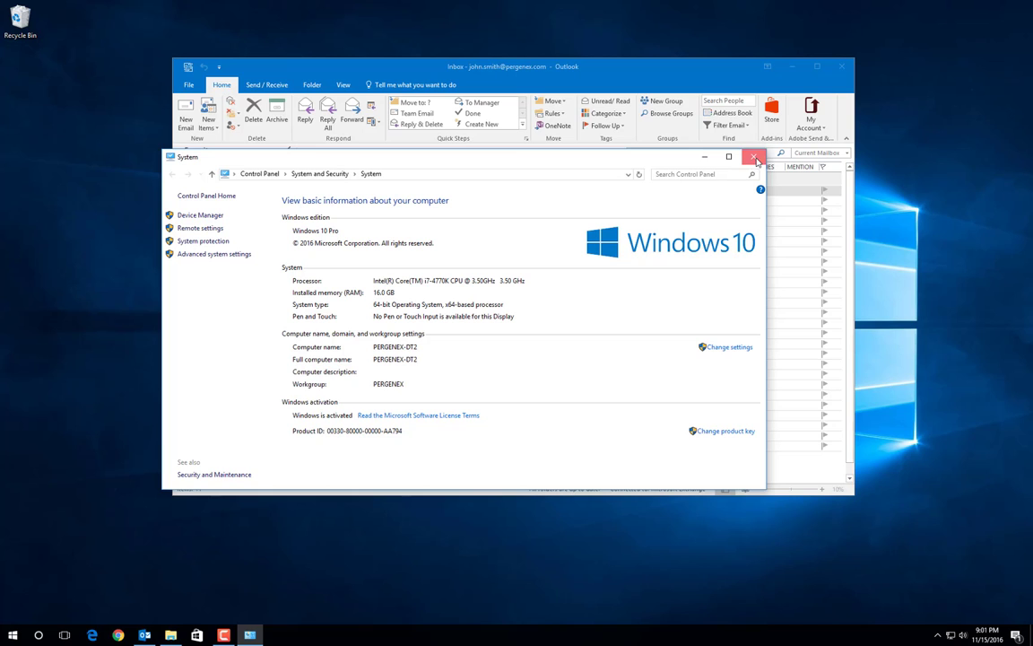
{"action": "left_click", "coordinate": [754, 157]}
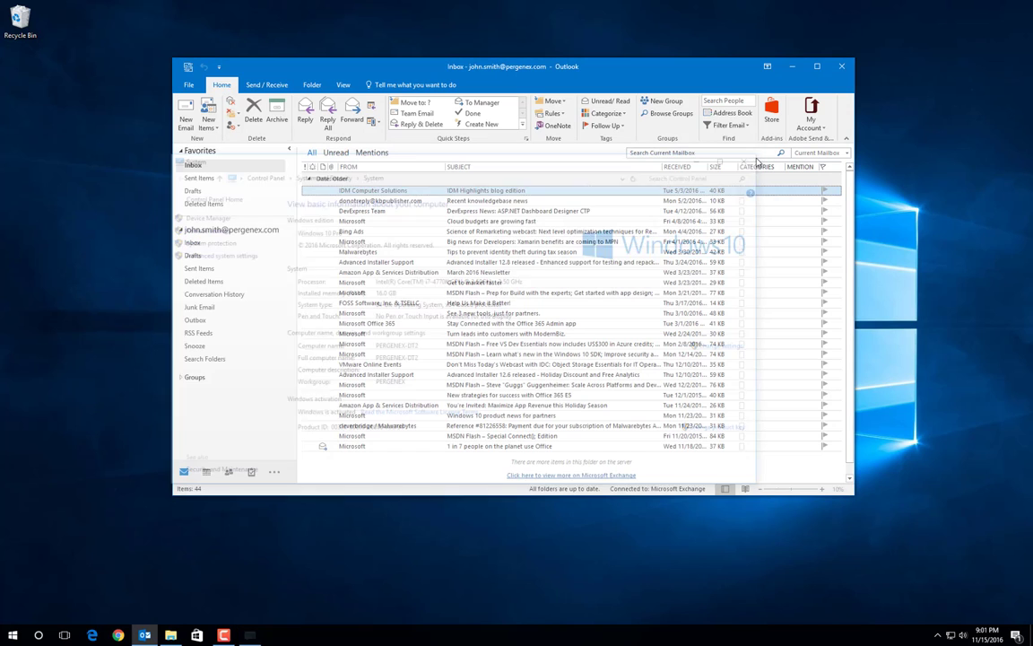
{"action": "left_click", "coordinate": [189, 86]}
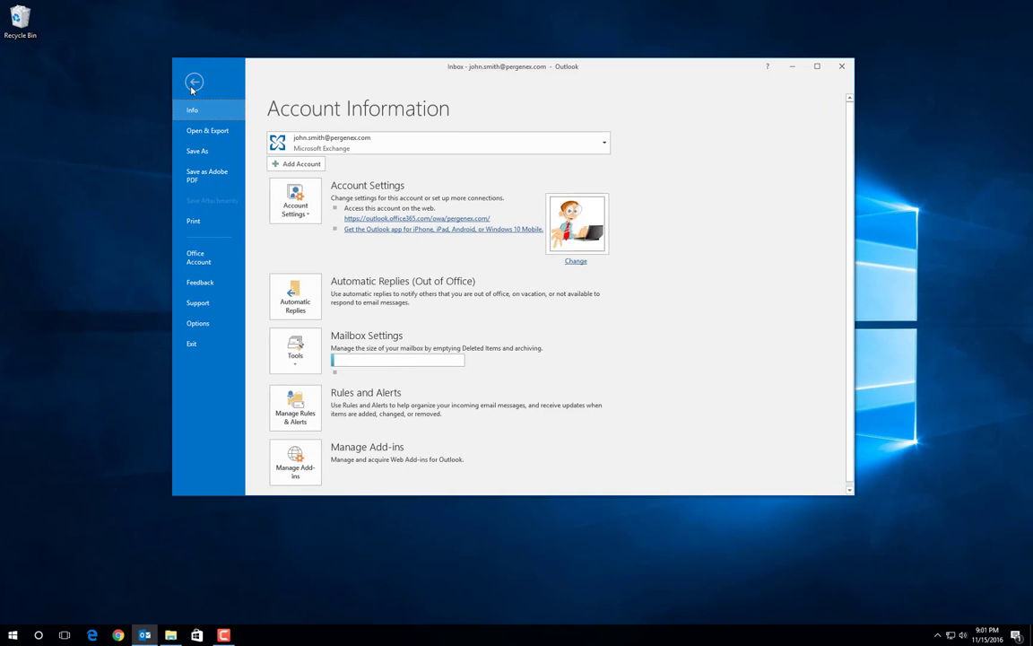
{"action": "left_click", "coordinate": [203, 259]}
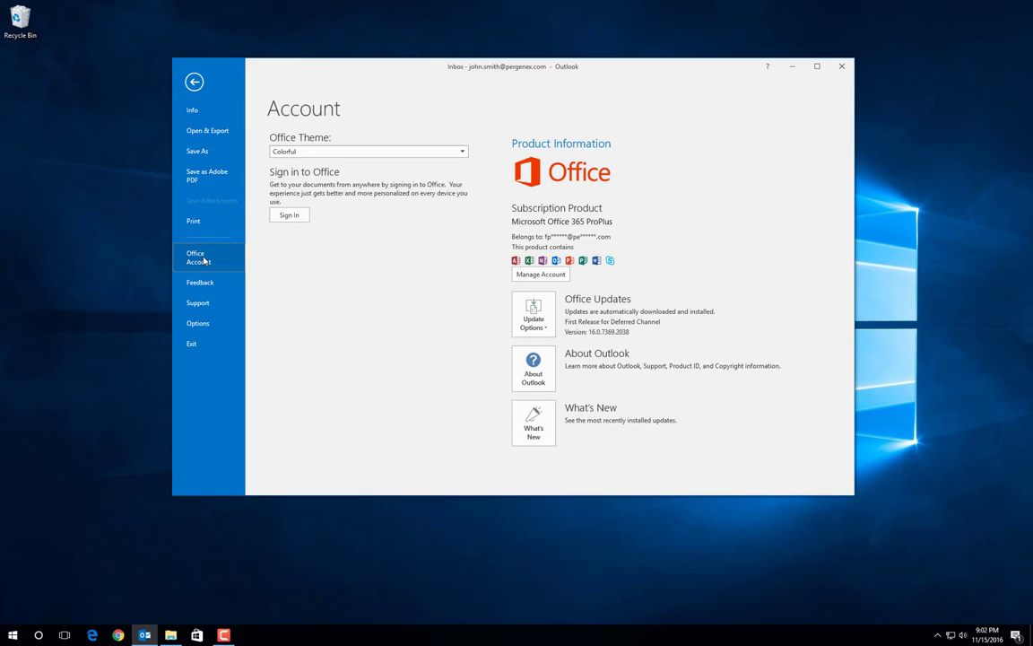
{"action": "left_click", "coordinate": [534, 375]}
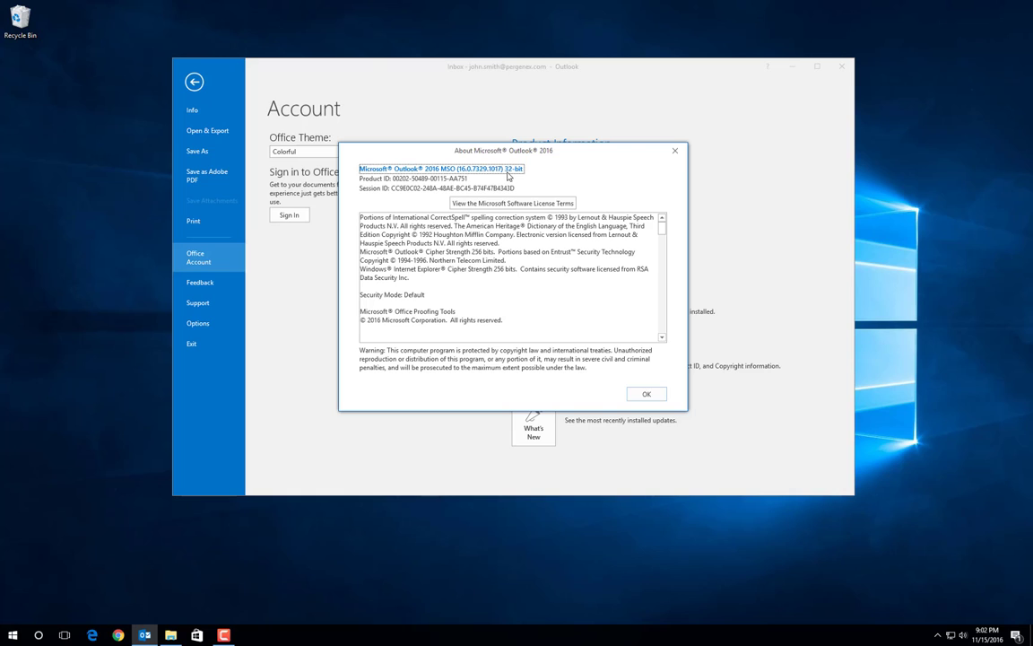
{"action": "left_click", "coordinate": [647, 395]}
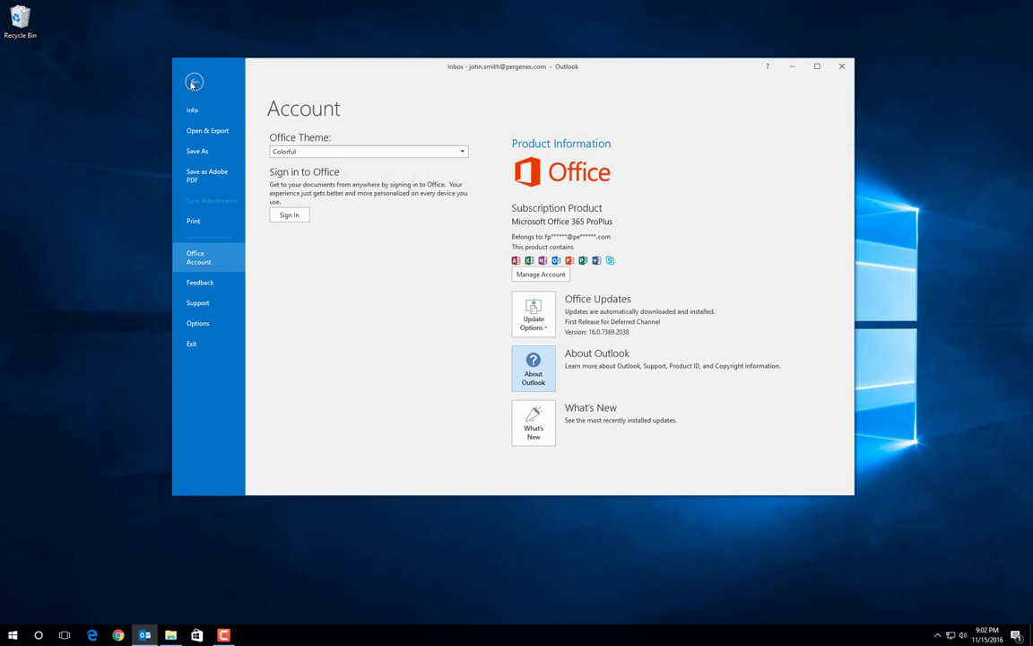
{"action": "left_click", "coordinate": [191, 83]}
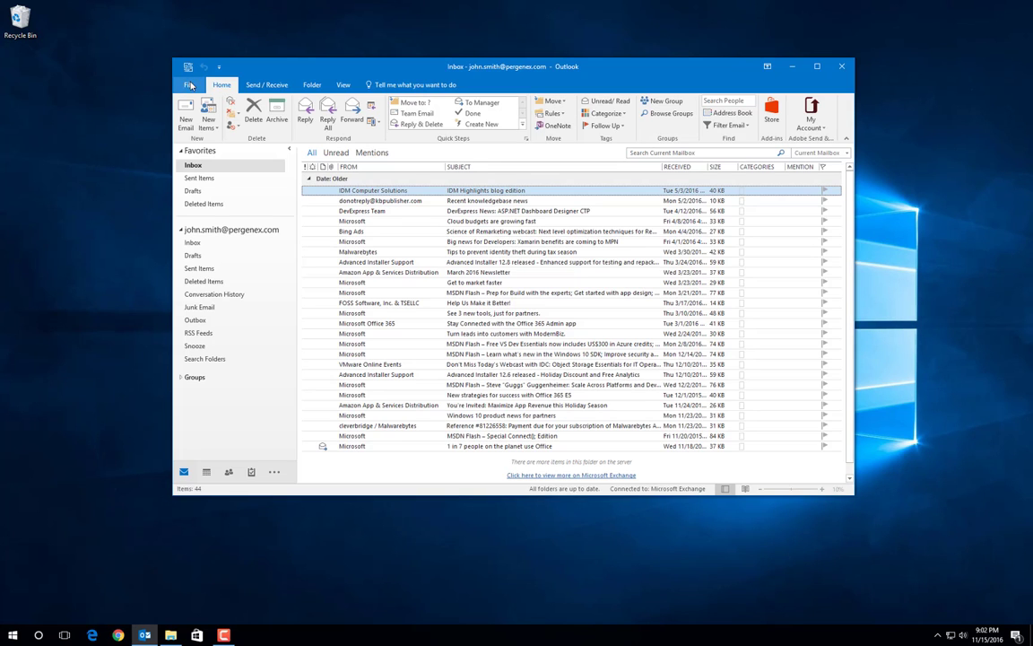
Step: Close Outlook and drag AMPro9-x86-Setup.msi and setup.exe from the Downloads zip onto the desktop
{"action": "left_click", "coordinate": [843, 68]}
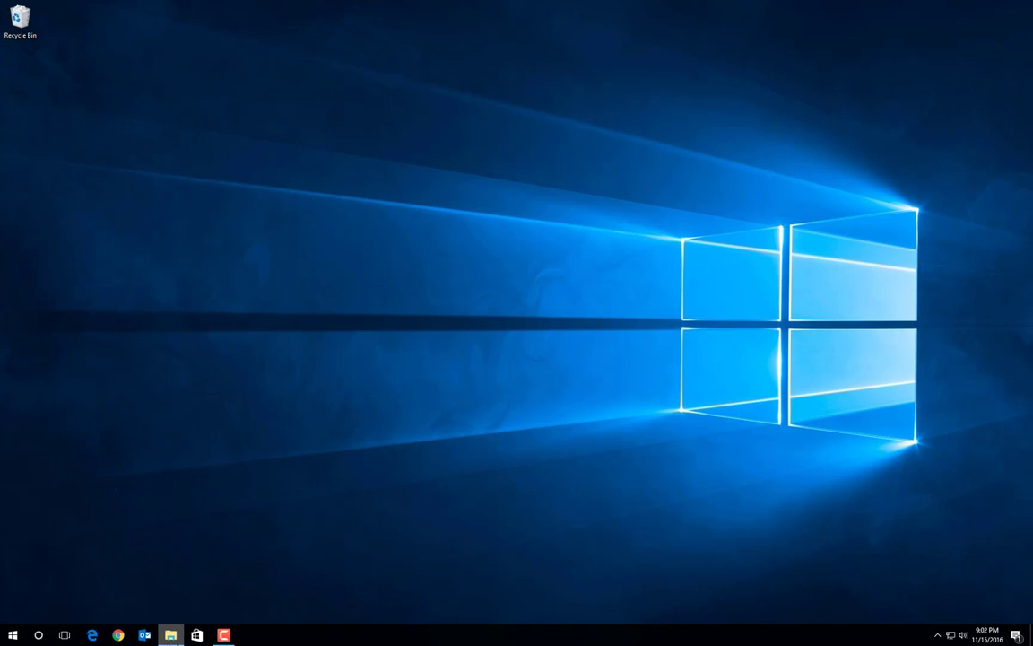
{"action": "left_click", "coordinate": [170, 634]}
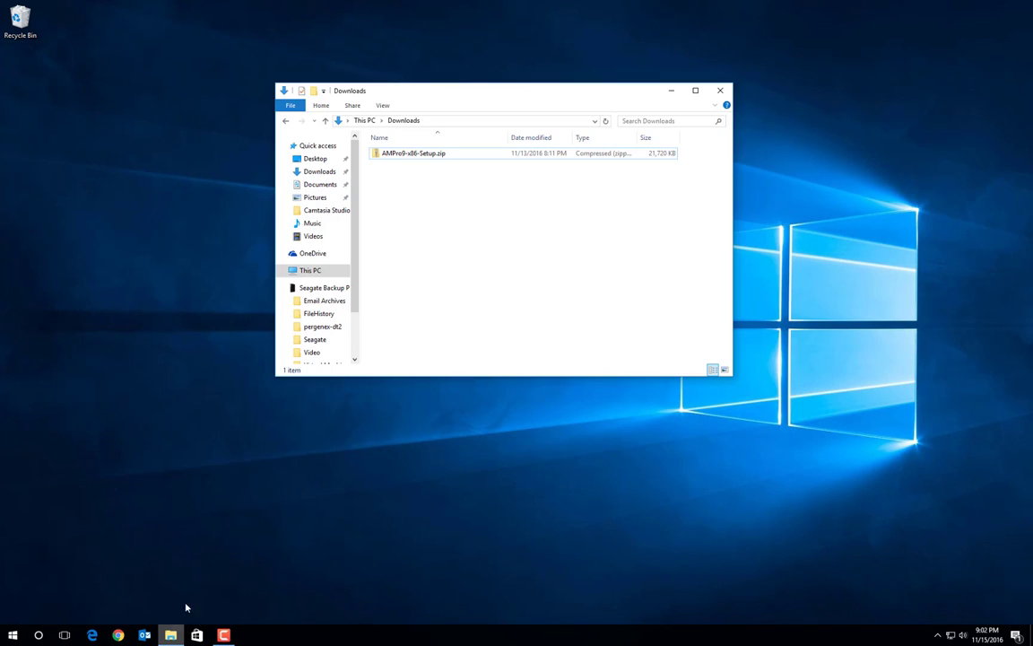
{"action": "double_click", "coordinate": [410, 155]}
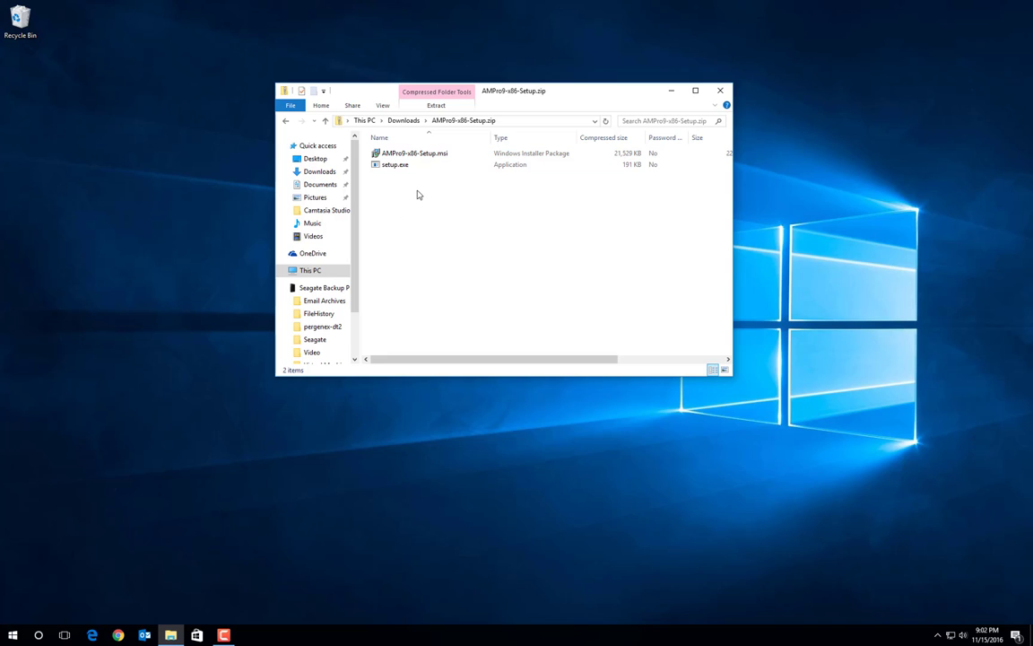
{"action": "left_click_drag", "start_coordinate": [384, 172], "coordinate": [37, 119]}
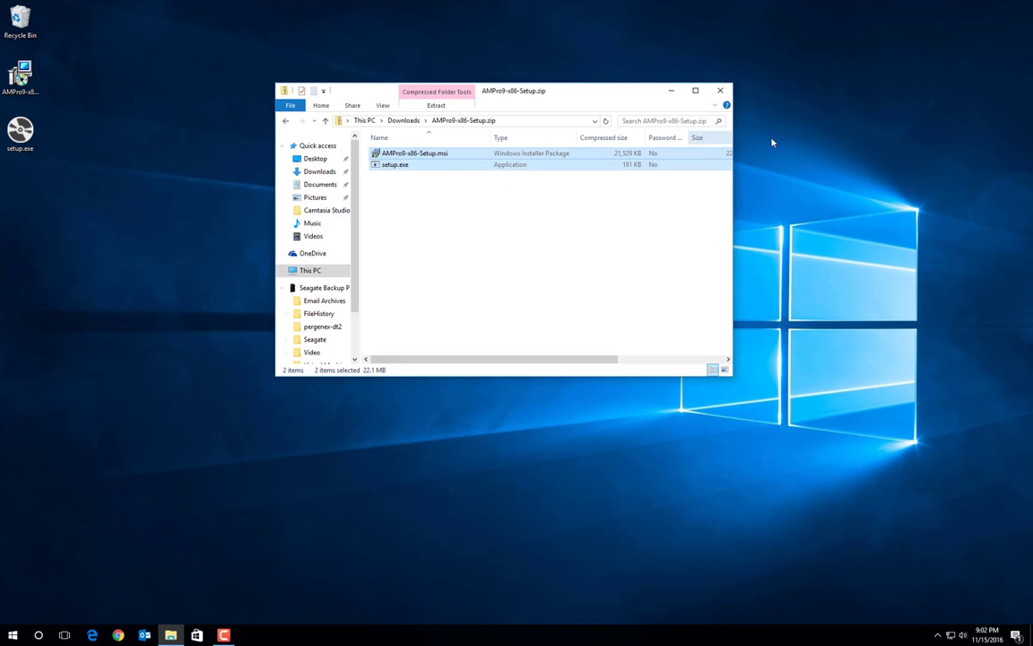
{"action": "left_click", "coordinate": [719, 91]}
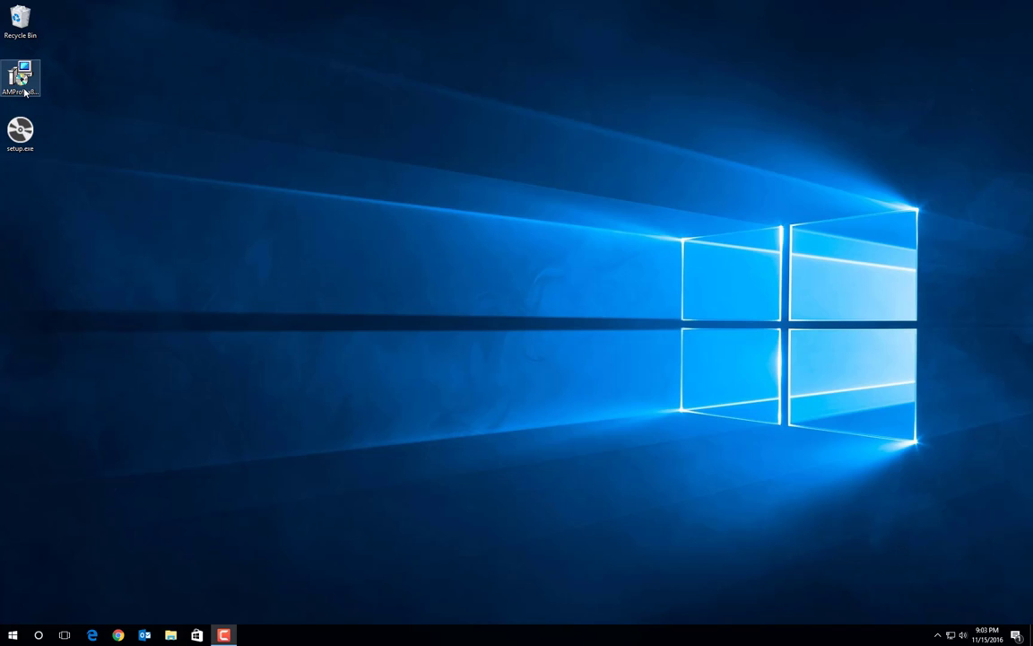
Step: Check setup.exe's context menu twice without choosing an action, then select setup.exe on the desktop
{"action": "right_click", "coordinate": [26, 135]}
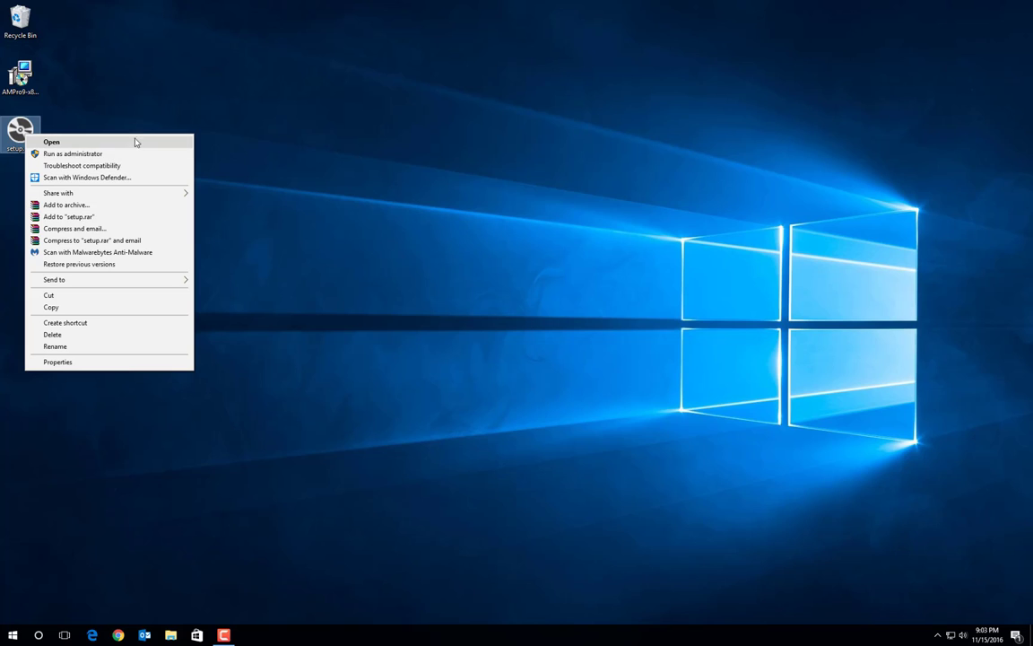
{"action": "left_click", "coordinate": [178, 85]}
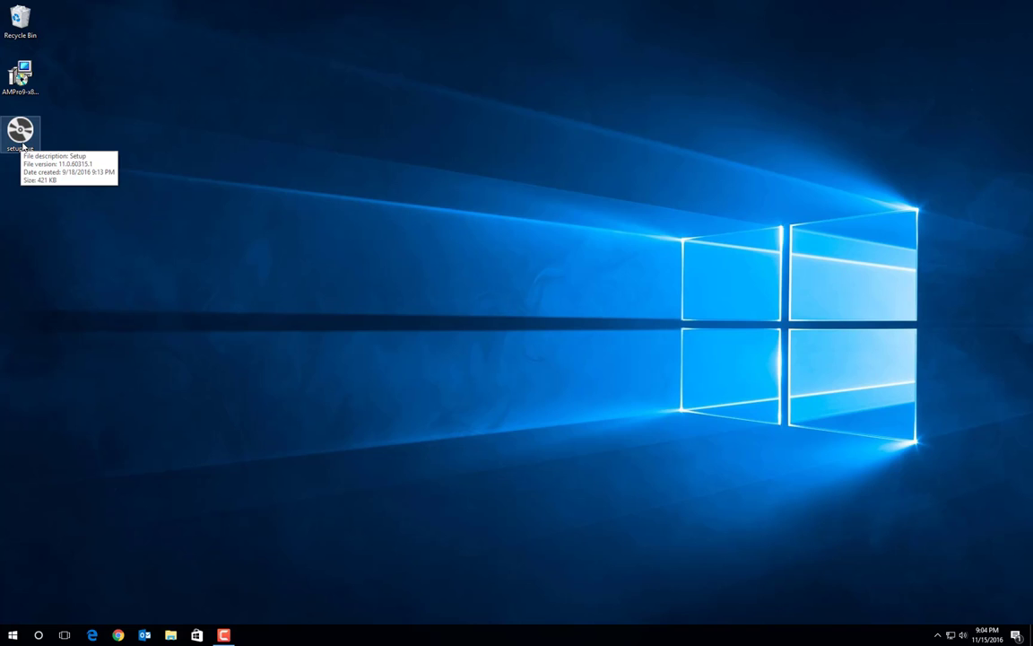
{"action": "right_click", "coordinate": [22, 142]}
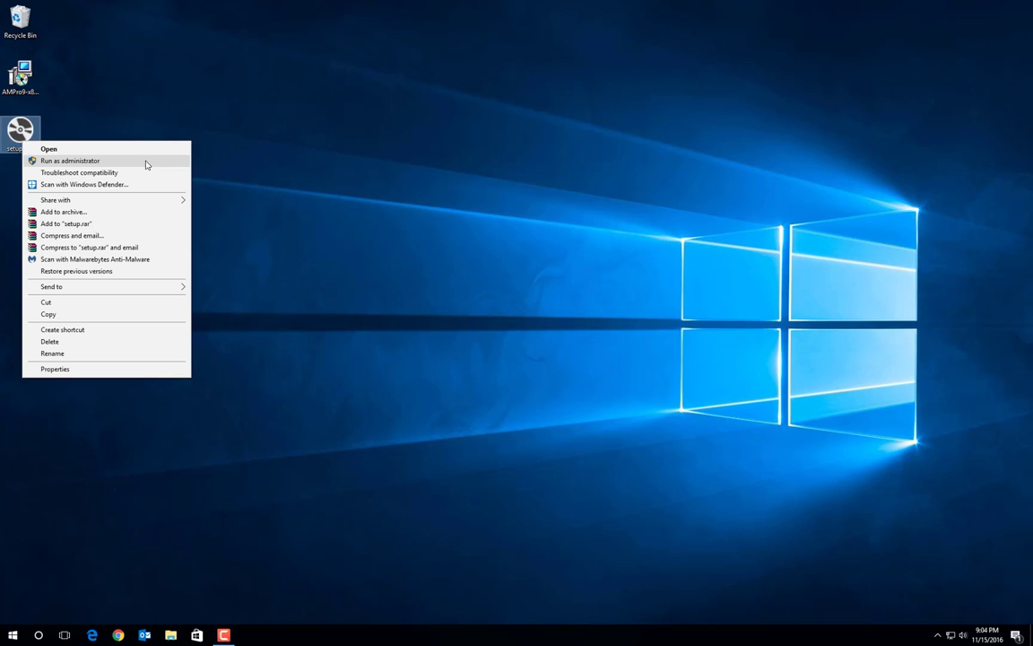
{"action": "left_click", "coordinate": [148, 113]}
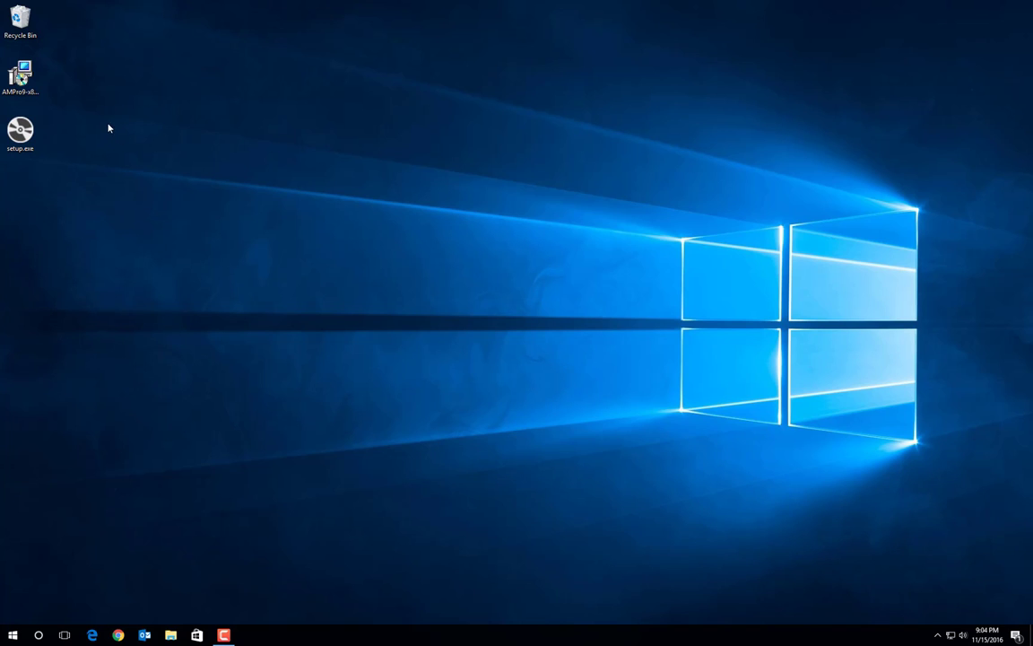
{"action": "left_click", "coordinate": [27, 132]}
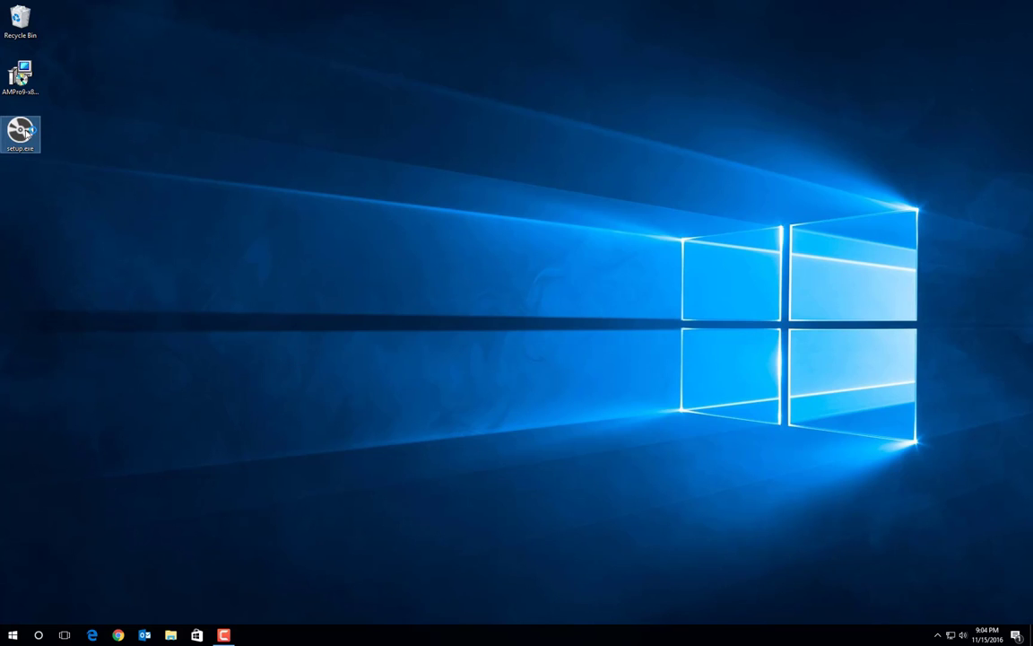
Step: Run setup.exe and advance past the welcome, release notes and customer information pages to the license
{"action": "double_click", "coordinate": [27, 131]}
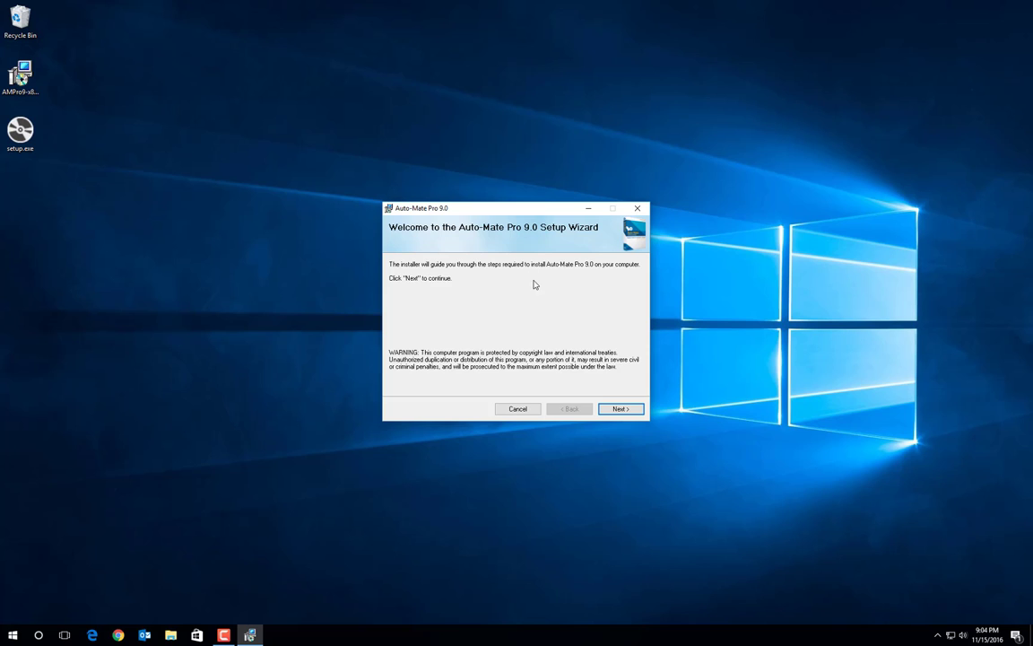
{"action": "left_click", "coordinate": [621, 409]}
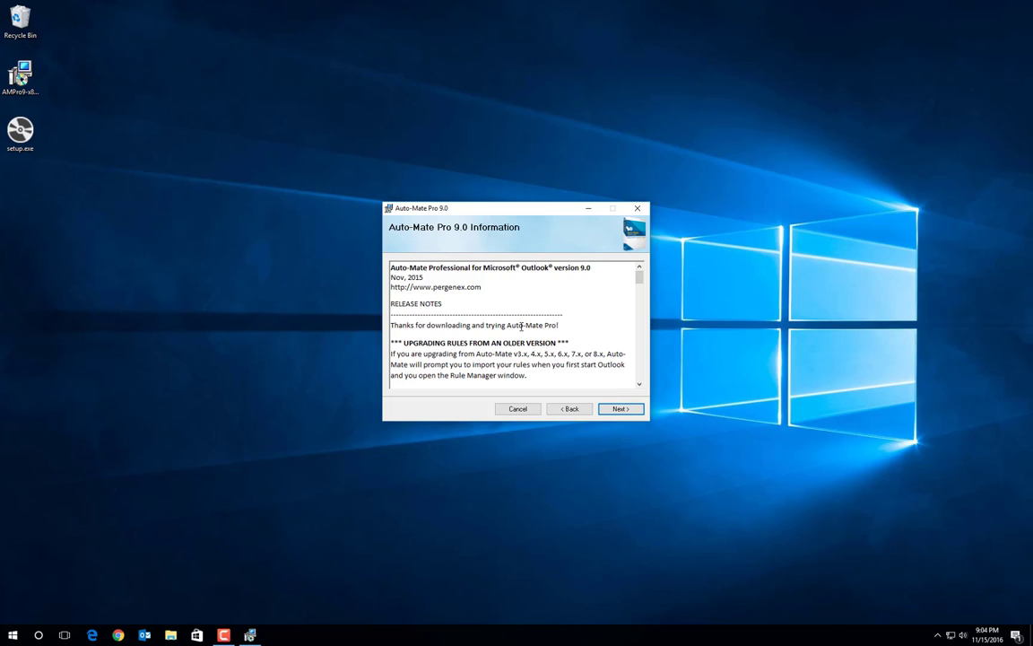
{"action": "scroll", "coordinate": [519, 327], "scroll_direction": "down", "scroll_amount": 20}
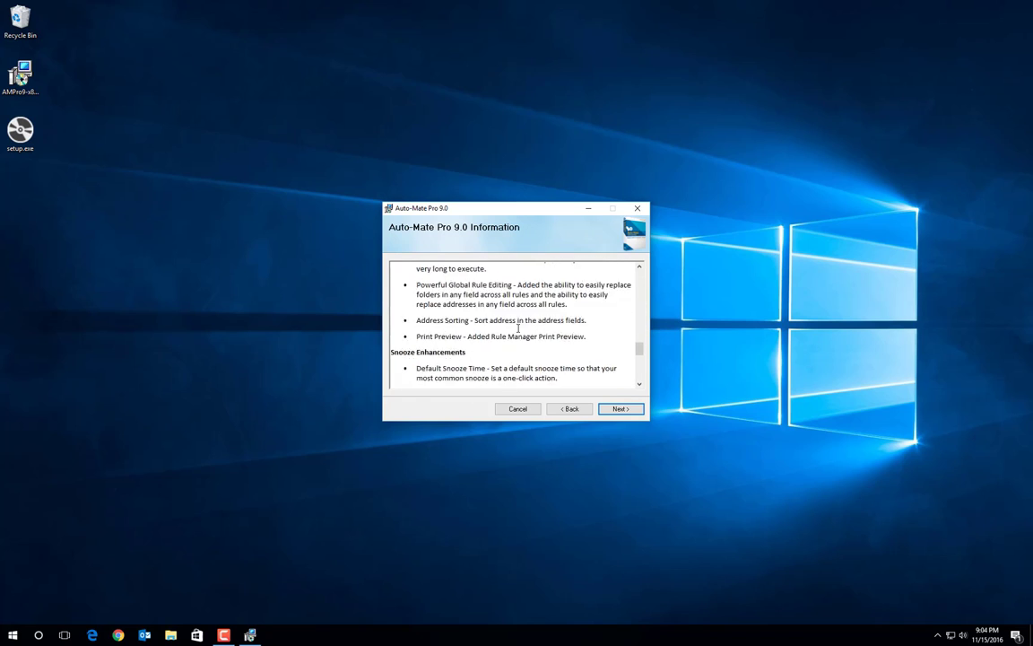
{"action": "left_click", "coordinate": [619, 409]}
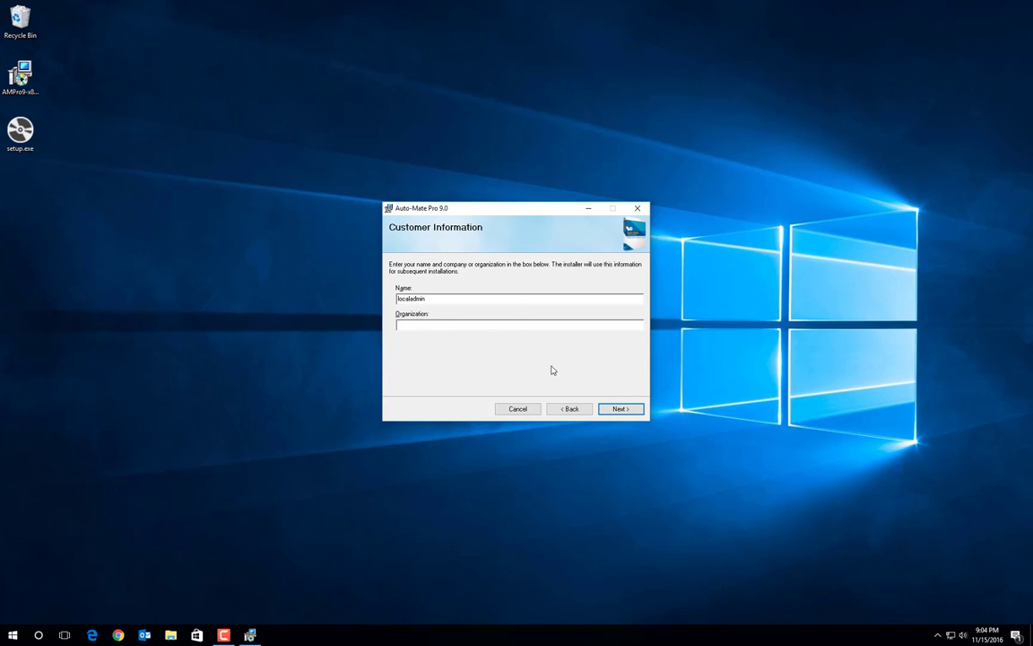
{"action": "left_click", "coordinate": [622, 409]}
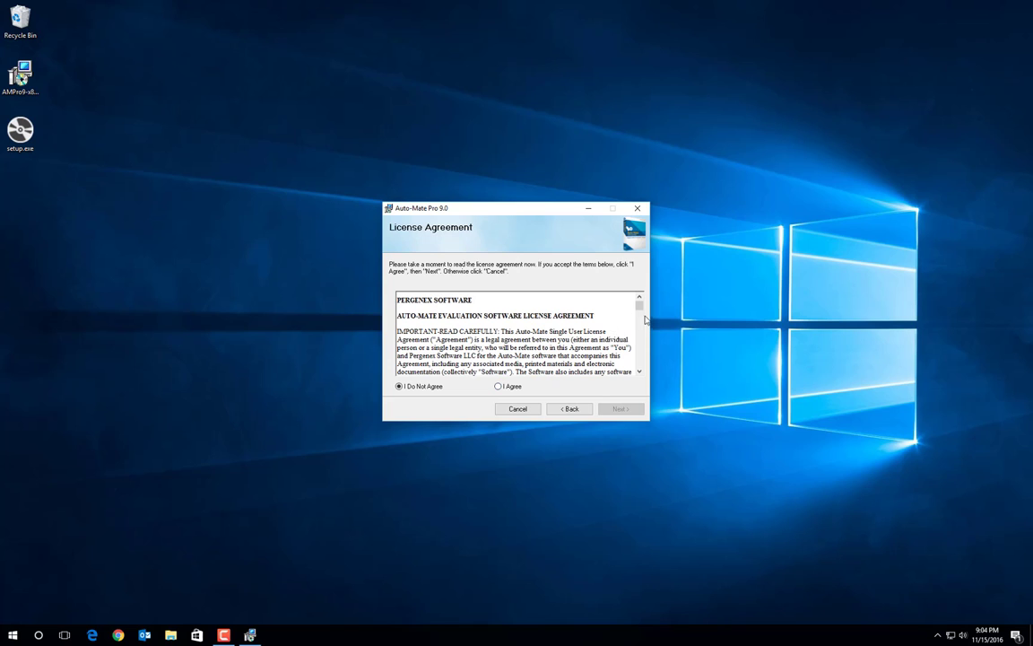
{"action": "left_click_drag", "start_coordinate": [640, 309], "coordinate": [641, 367]}
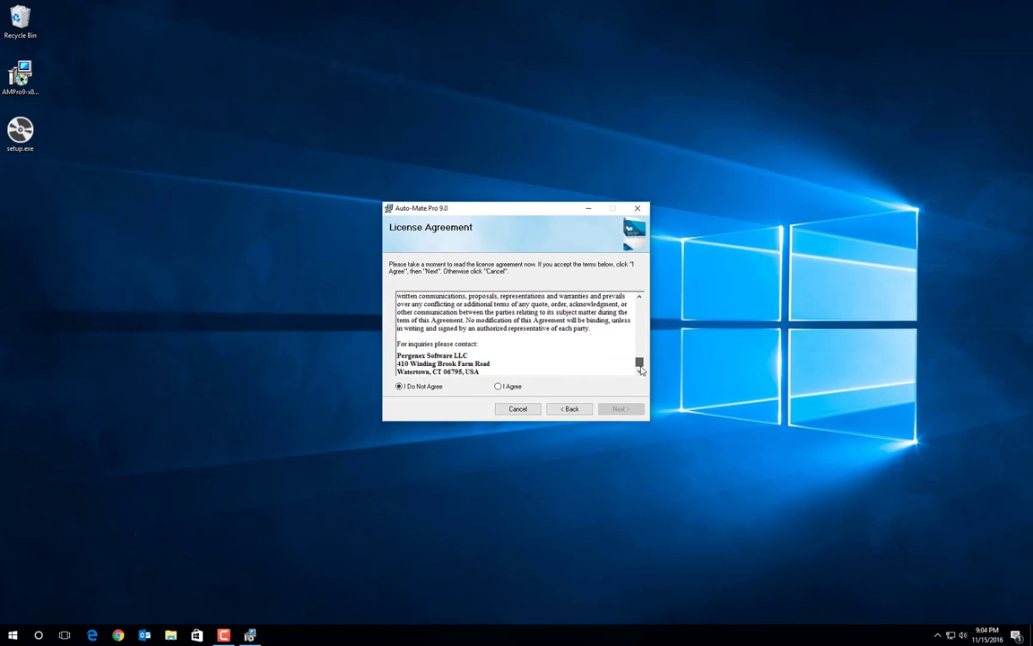
Step: Accept the license, install Auto-Mate Pro 9.0 to the default Program Files folder, and close the wizard
{"action": "left_click", "coordinate": [498, 387]}
{"action": "left_click", "coordinate": [618, 409]}
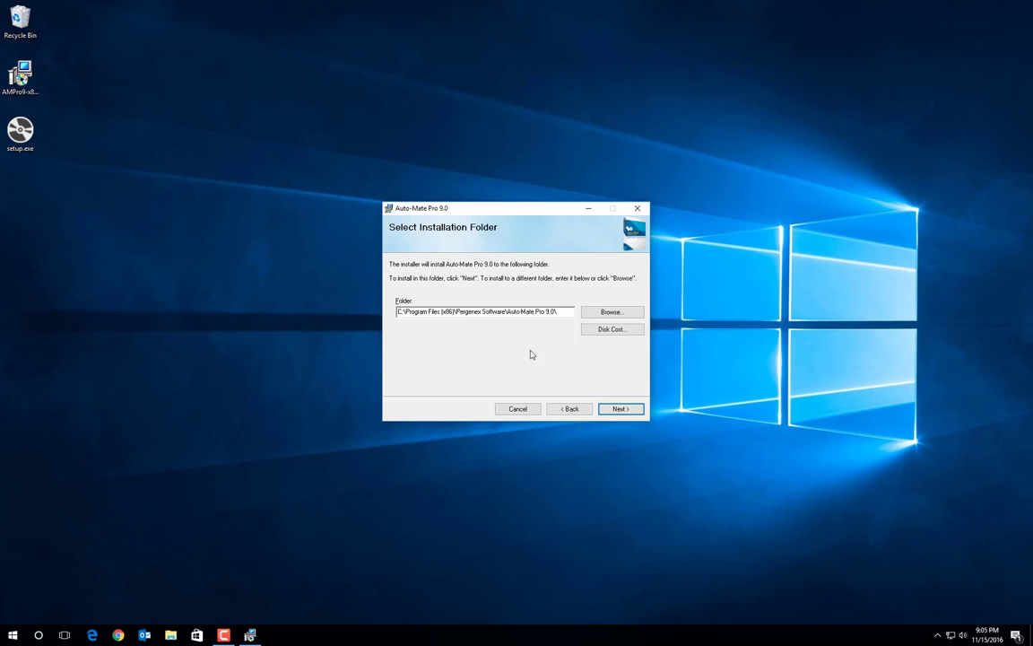
{"action": "left_click", "coordinate": [632, 410]}
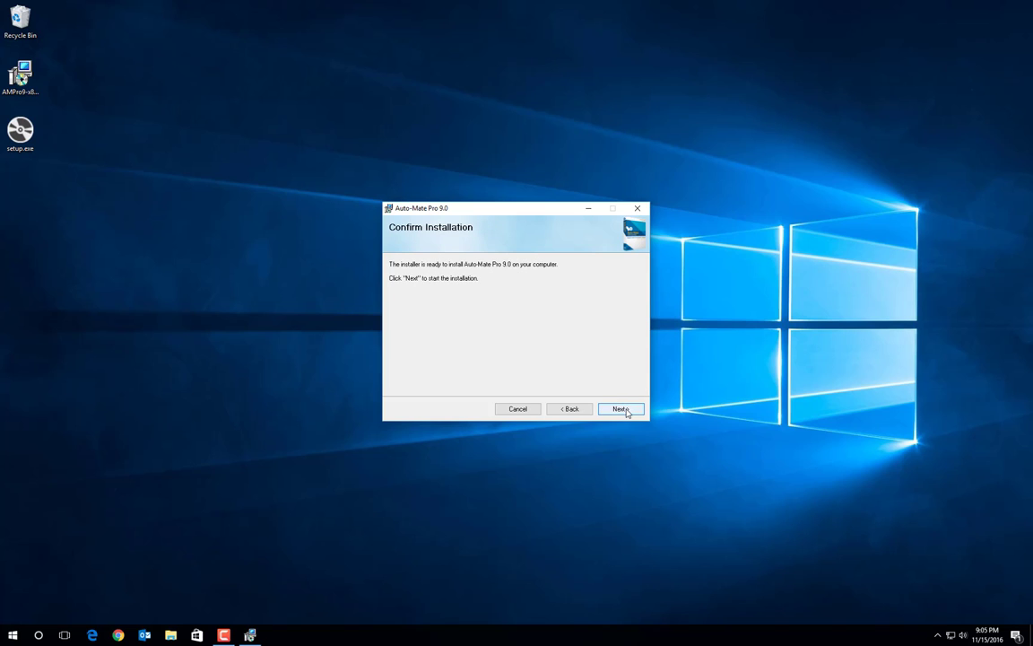
{"action": "left_click", "coordinate": [627, 411]}
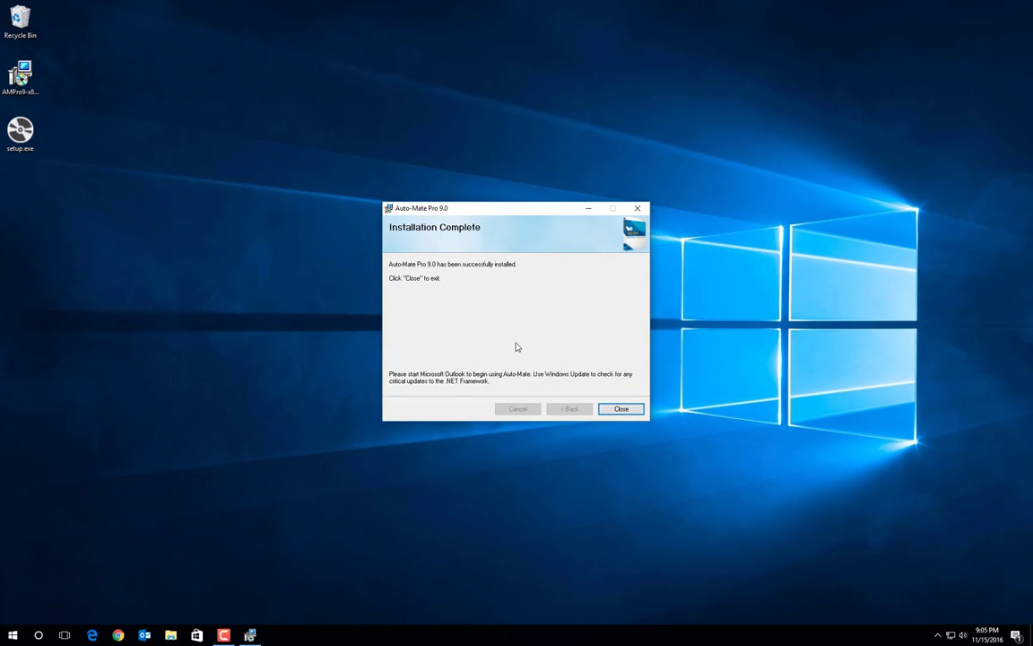
{"action": "left_click", "coordinate": [627, 409]}
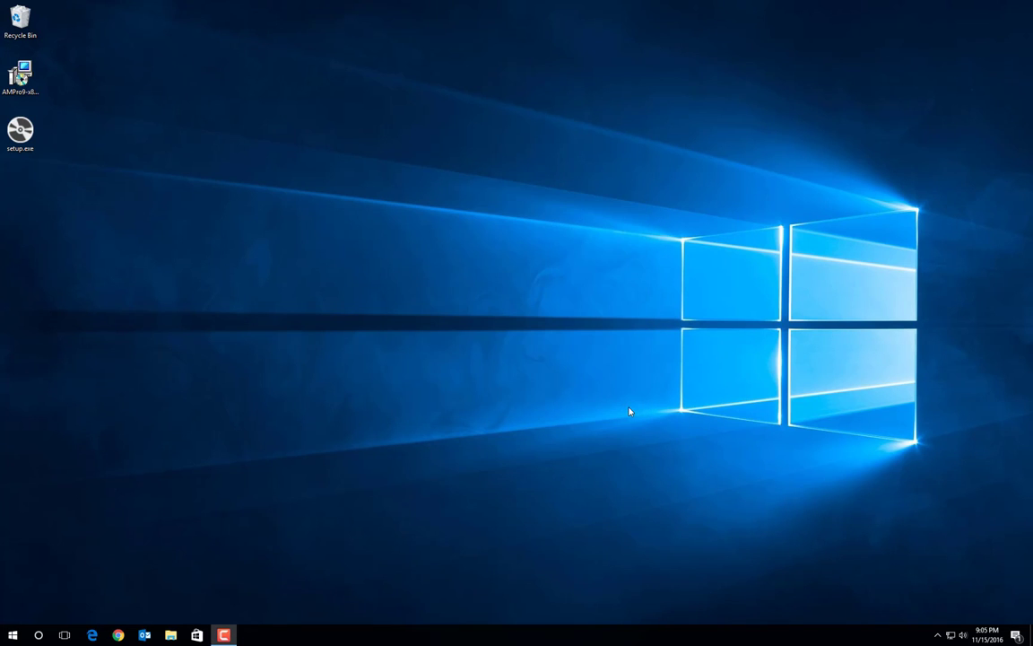
Step: Start Outlook and confirm the Auto-Mate tab's Rule Manager shows 0 rules, then close it
{"action": "left_click", "coordinate": [145, 635]}
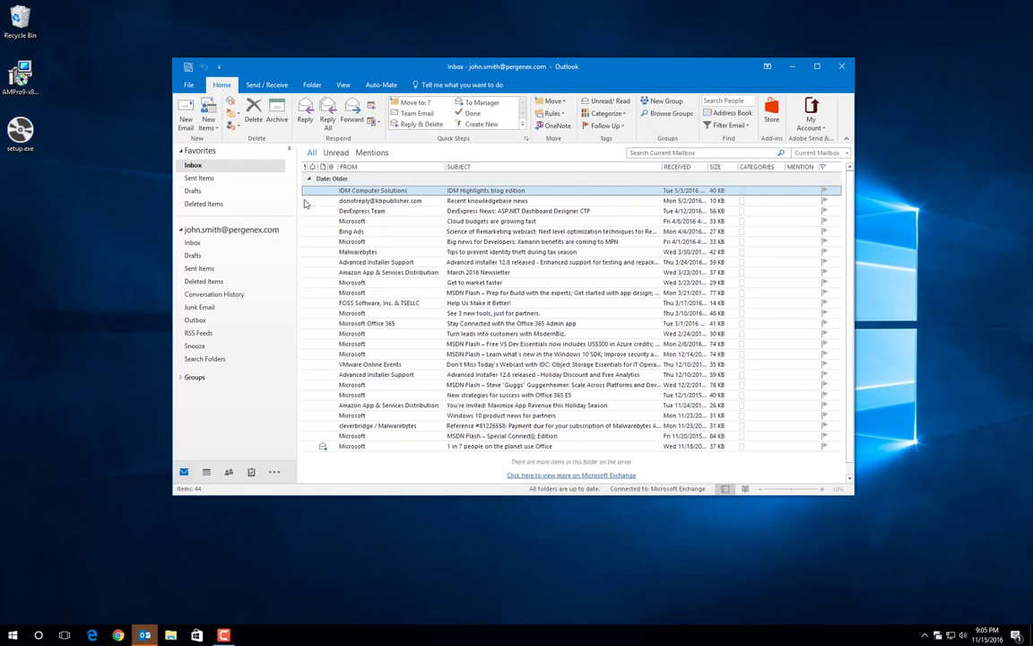
{"action": "left_click", "coordinate": [383, 85]}
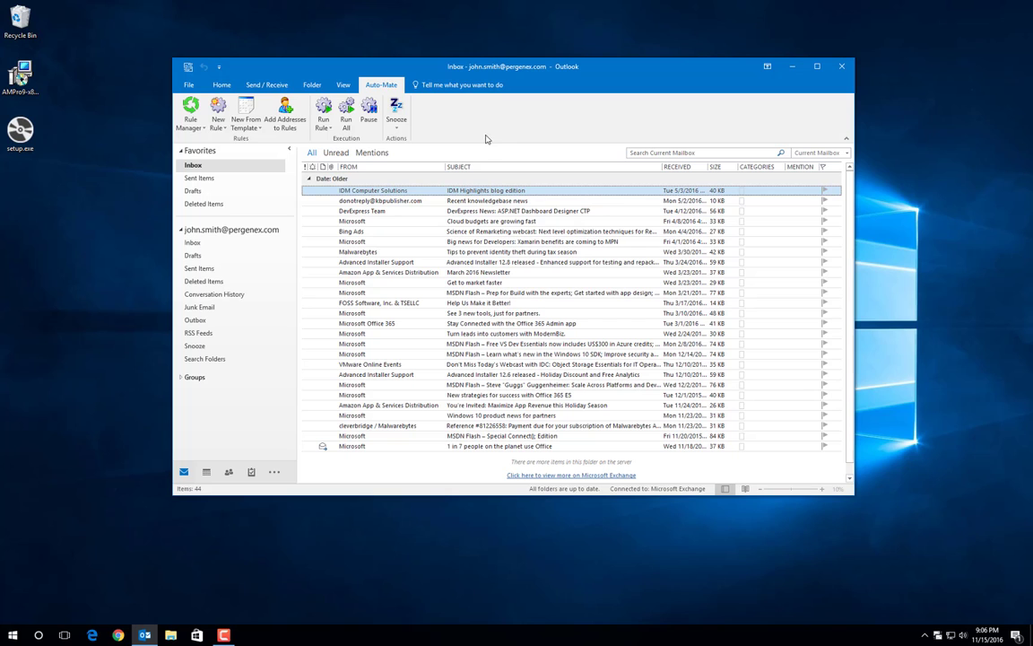
{"action": "left_click", "coordinate": [191, 109]}
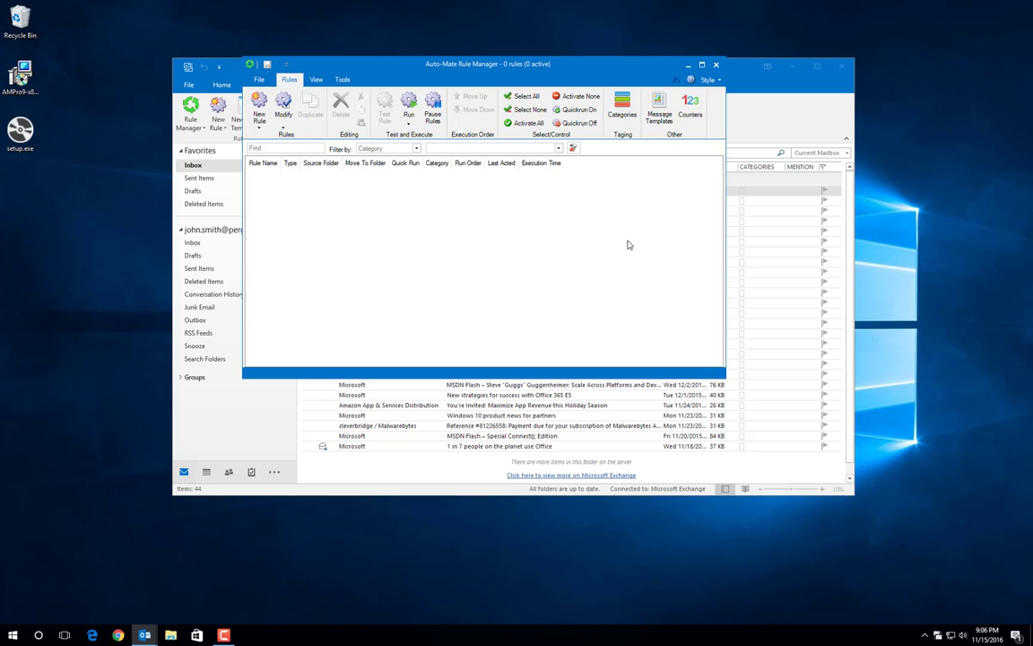
{"action": "left_click", "coordinate": [717, 65]}
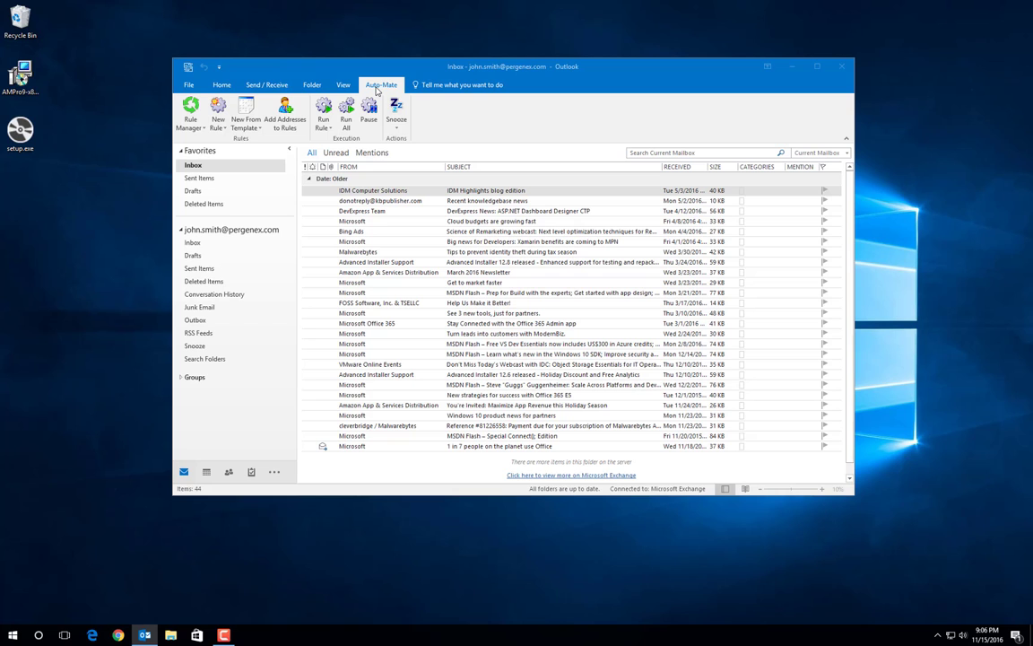
Step: Check that Auto-Mate Pro is listed under Active Application Add-ins in Outlook Options' Add-ins page
{"action": "left_click", "coordinate": [188, 84]}
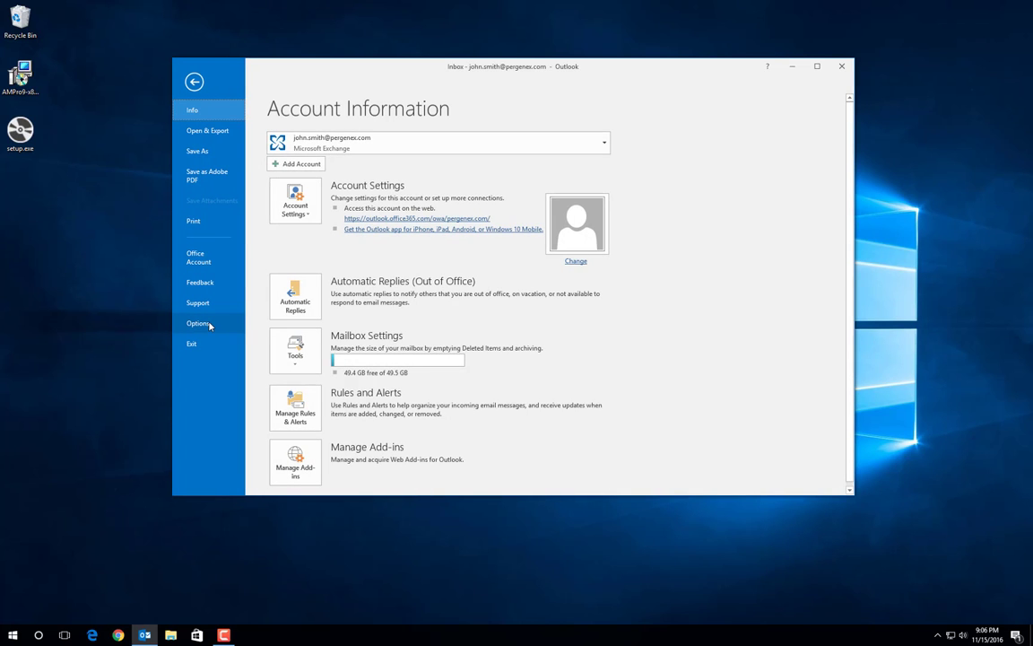
{"action": "left_click", "coordinate": [201, 324]}
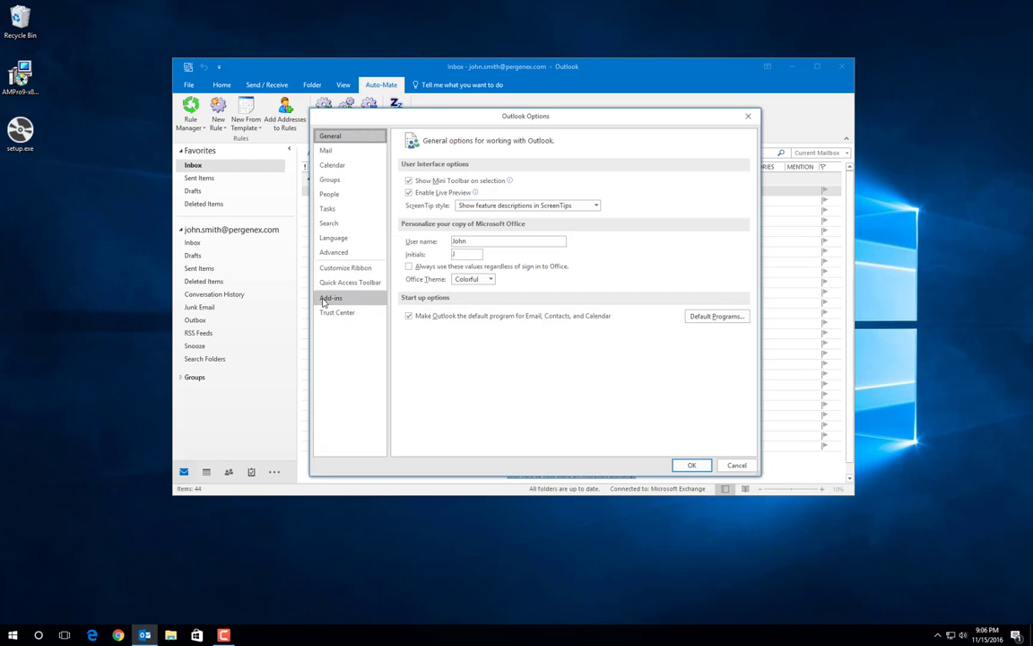
{"action": "left_click", "coordinate": [360, 305]}
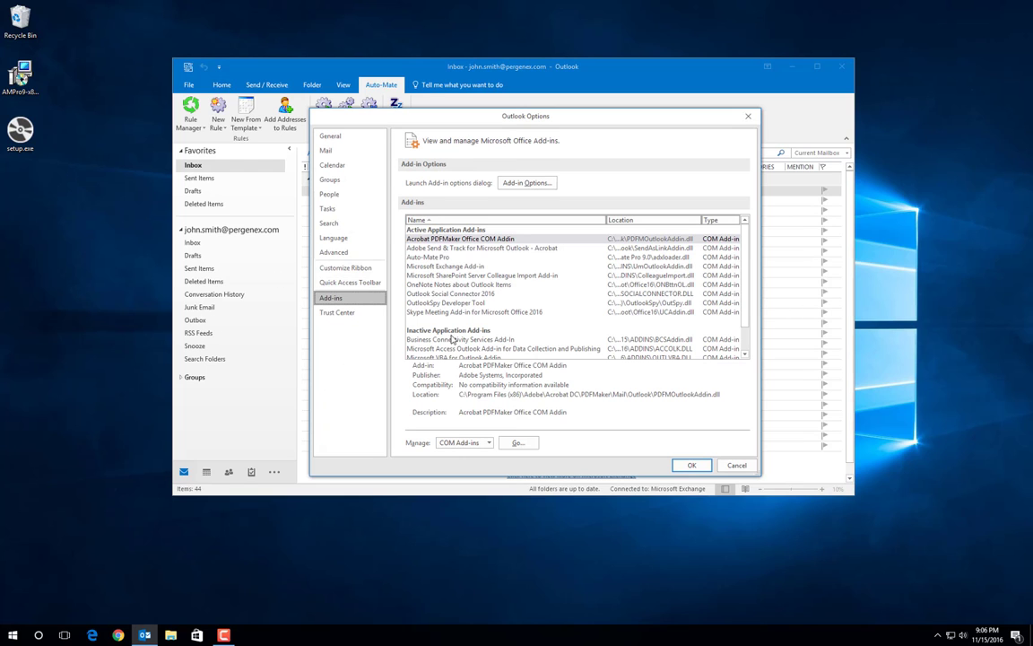
{"action": "left_click", "coordinate": [447, 257]}
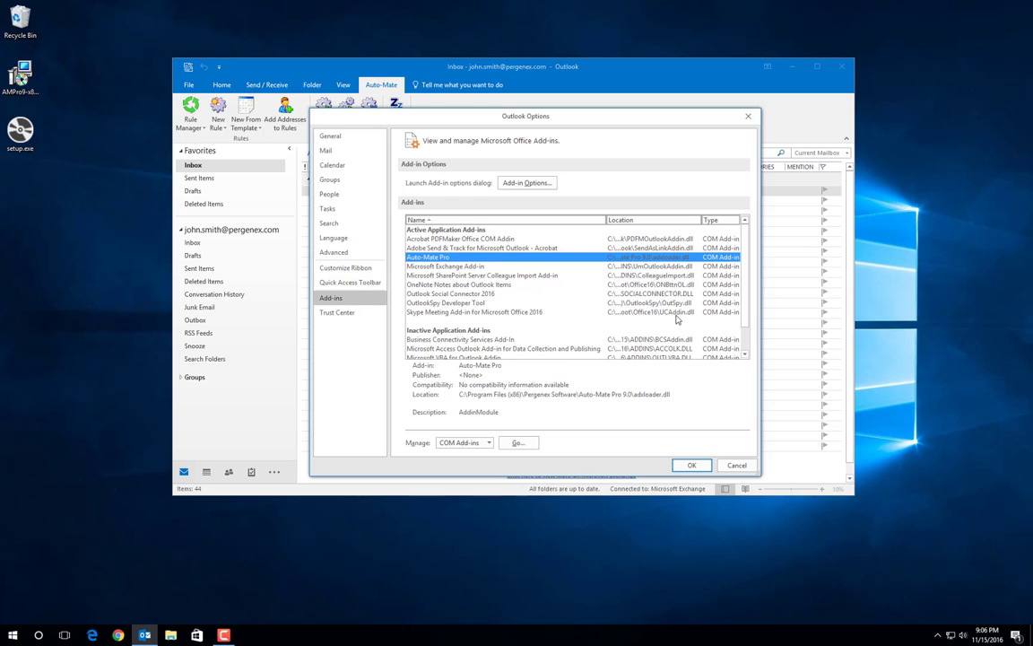
{"action": "scroll", "coordinate": [742, 283], "scroll_direction": "down", "scroll_amount": 1}
{"action": "scroll", "coordinate": [669, 281], "scroll_direction": "down", "scroll_amount": 1}
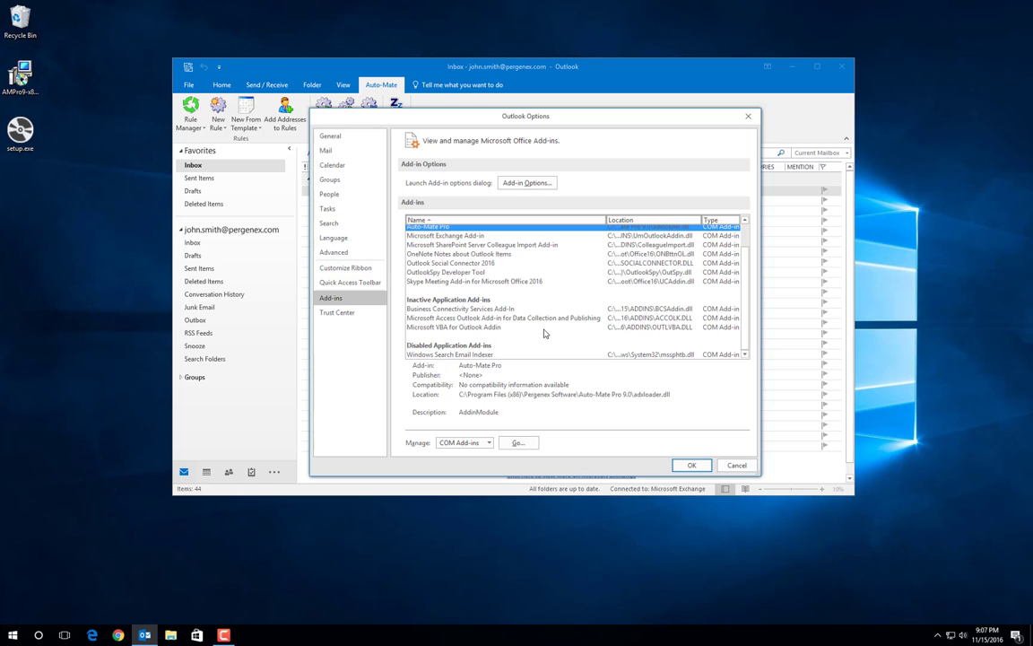
Step: Cancel Outlook Options without changes to return to the inbox
{"action": "left_click", "coordinate": [735, 465]}
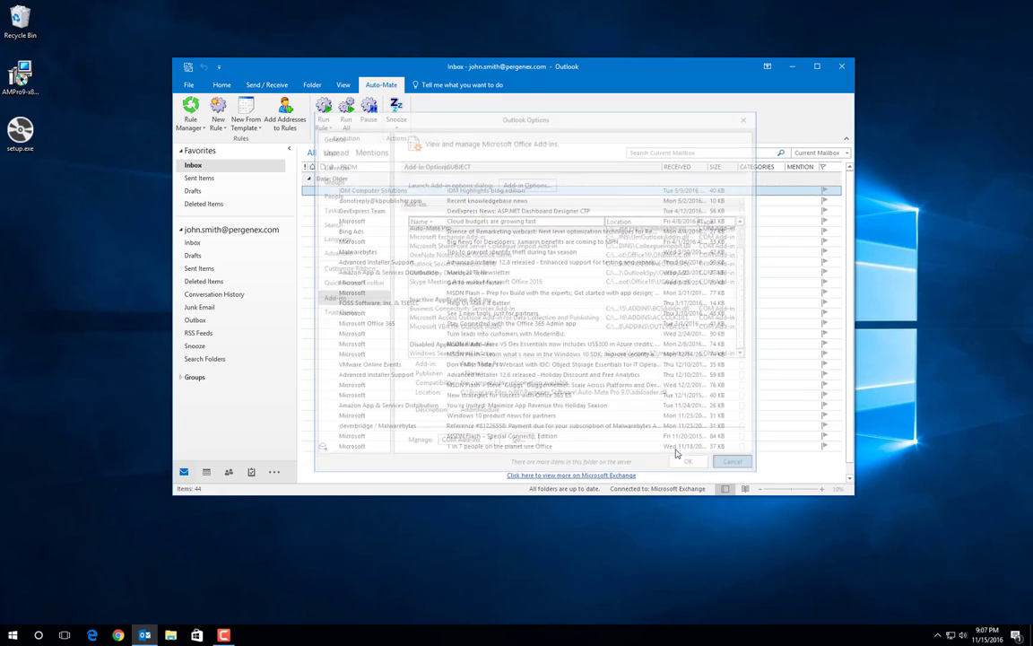